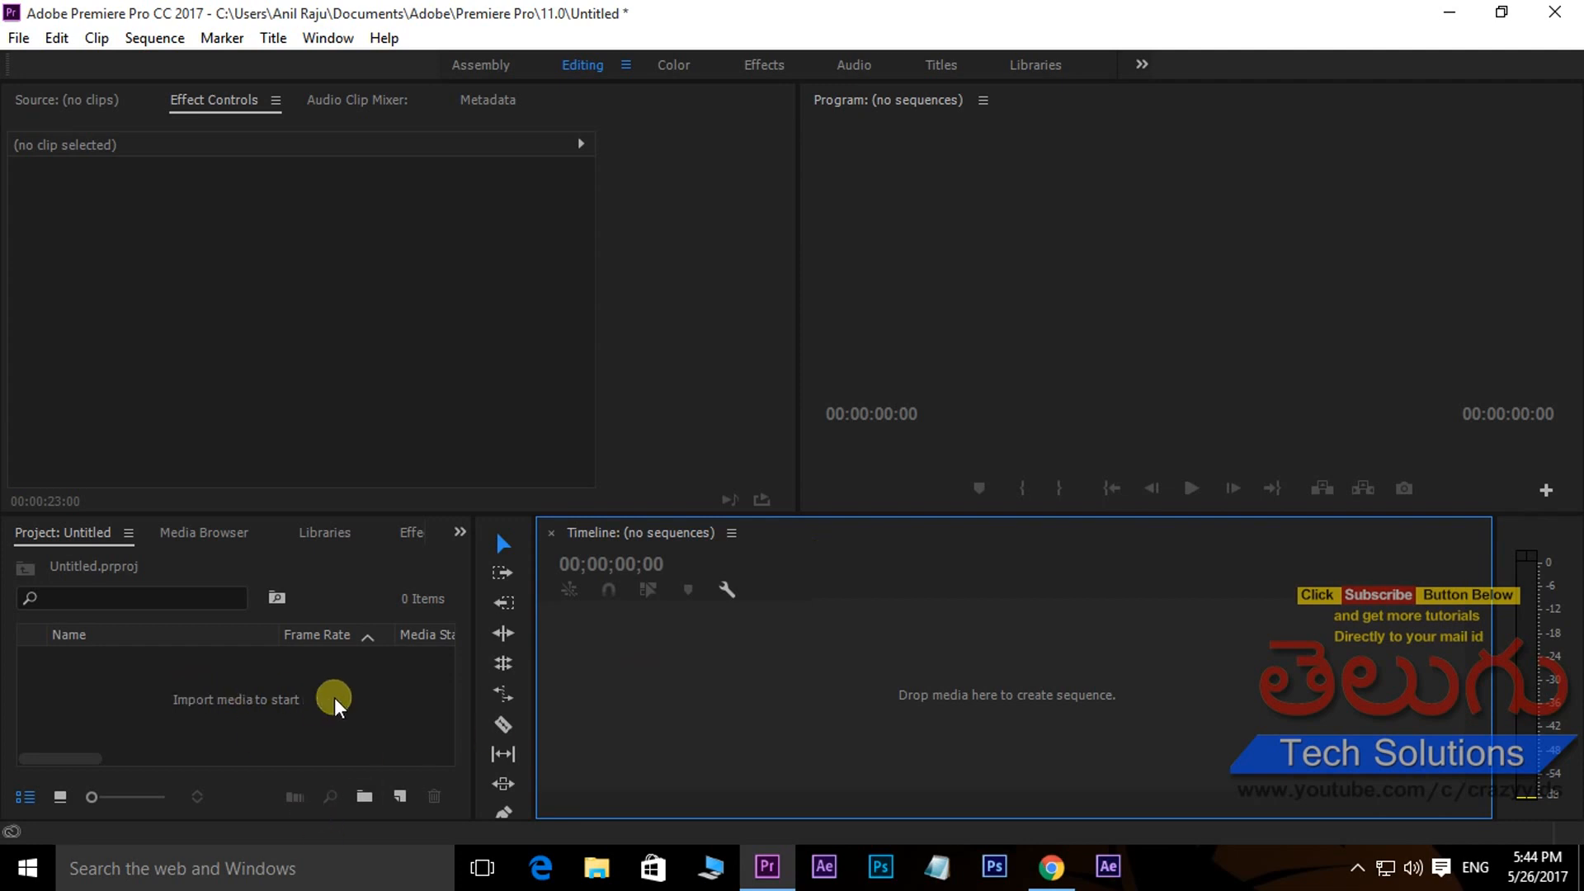
# - Import the clip 'iClon 6 - Child. Dance animation 2 - Green screen' from the green screen folder
pyautogui.click(237, 693)
pyautogui.doubleClick(236, 686)
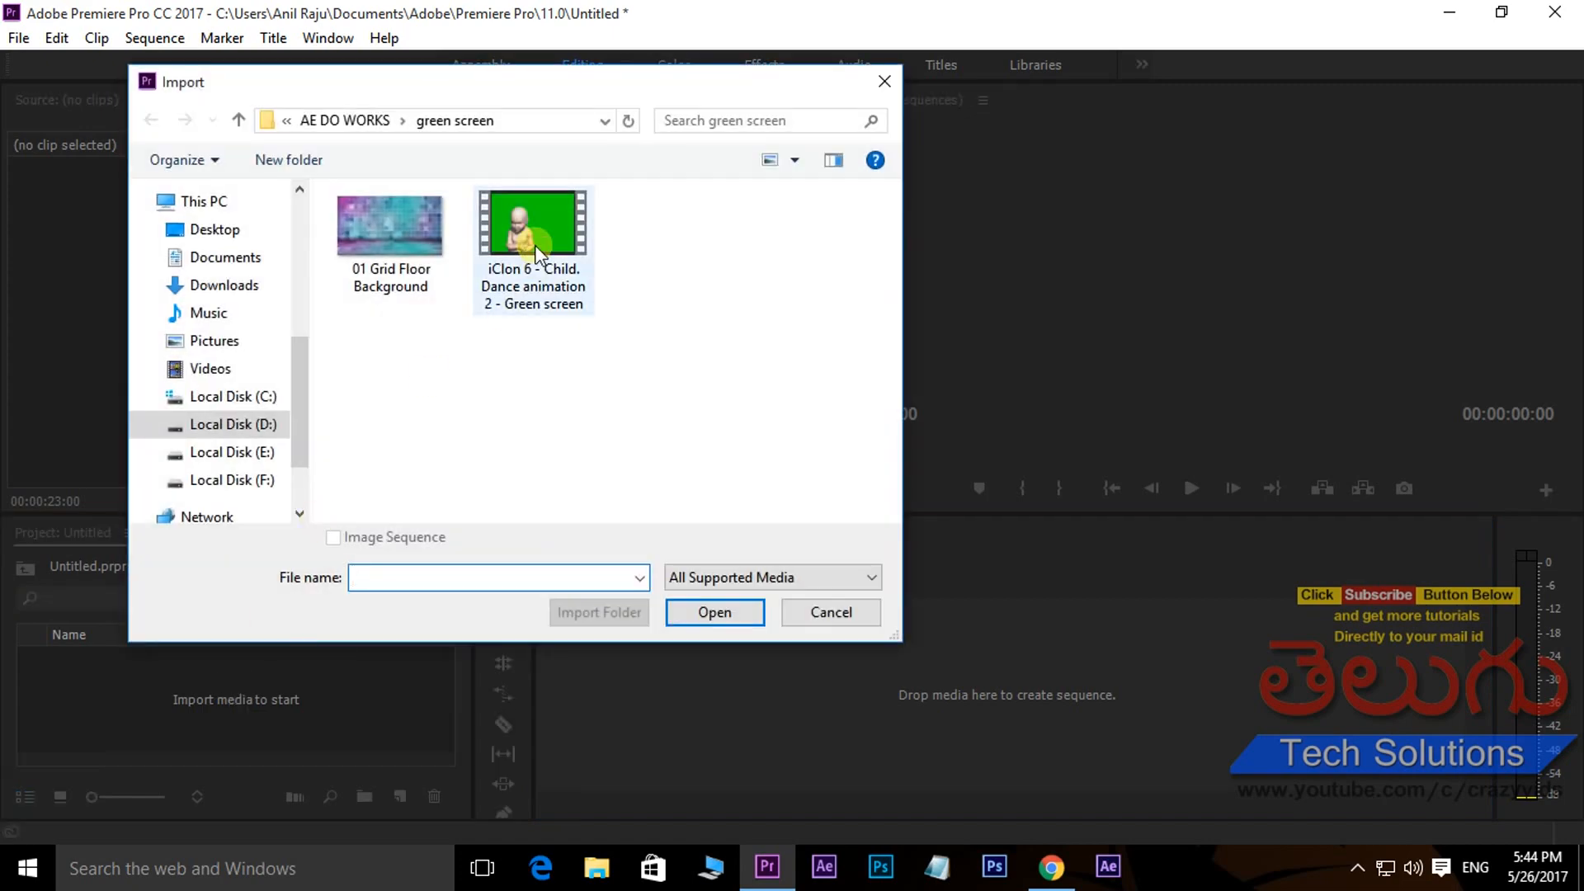
pyautogui.click(549, 314)
pyautogui.click(690, 609)
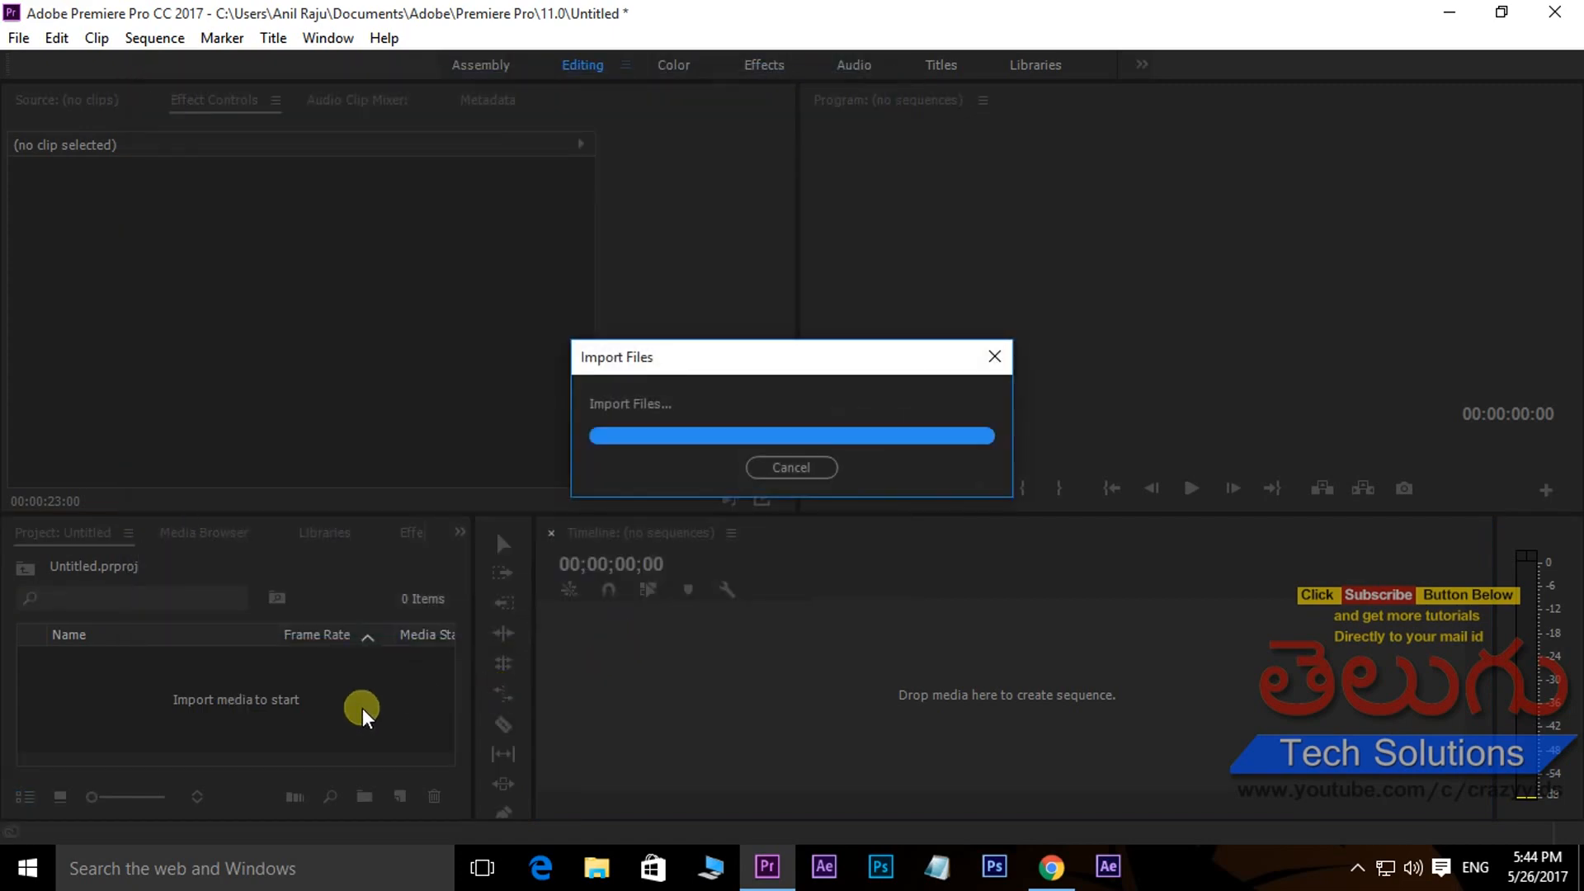
# - Create a sequence from the green screen clip, play it briefly, and move the clip up to video track V2
pyautogui.moveTo(96, 665); pyautogui.dragTo(697, 656)
pyautogui.click(845, 589)
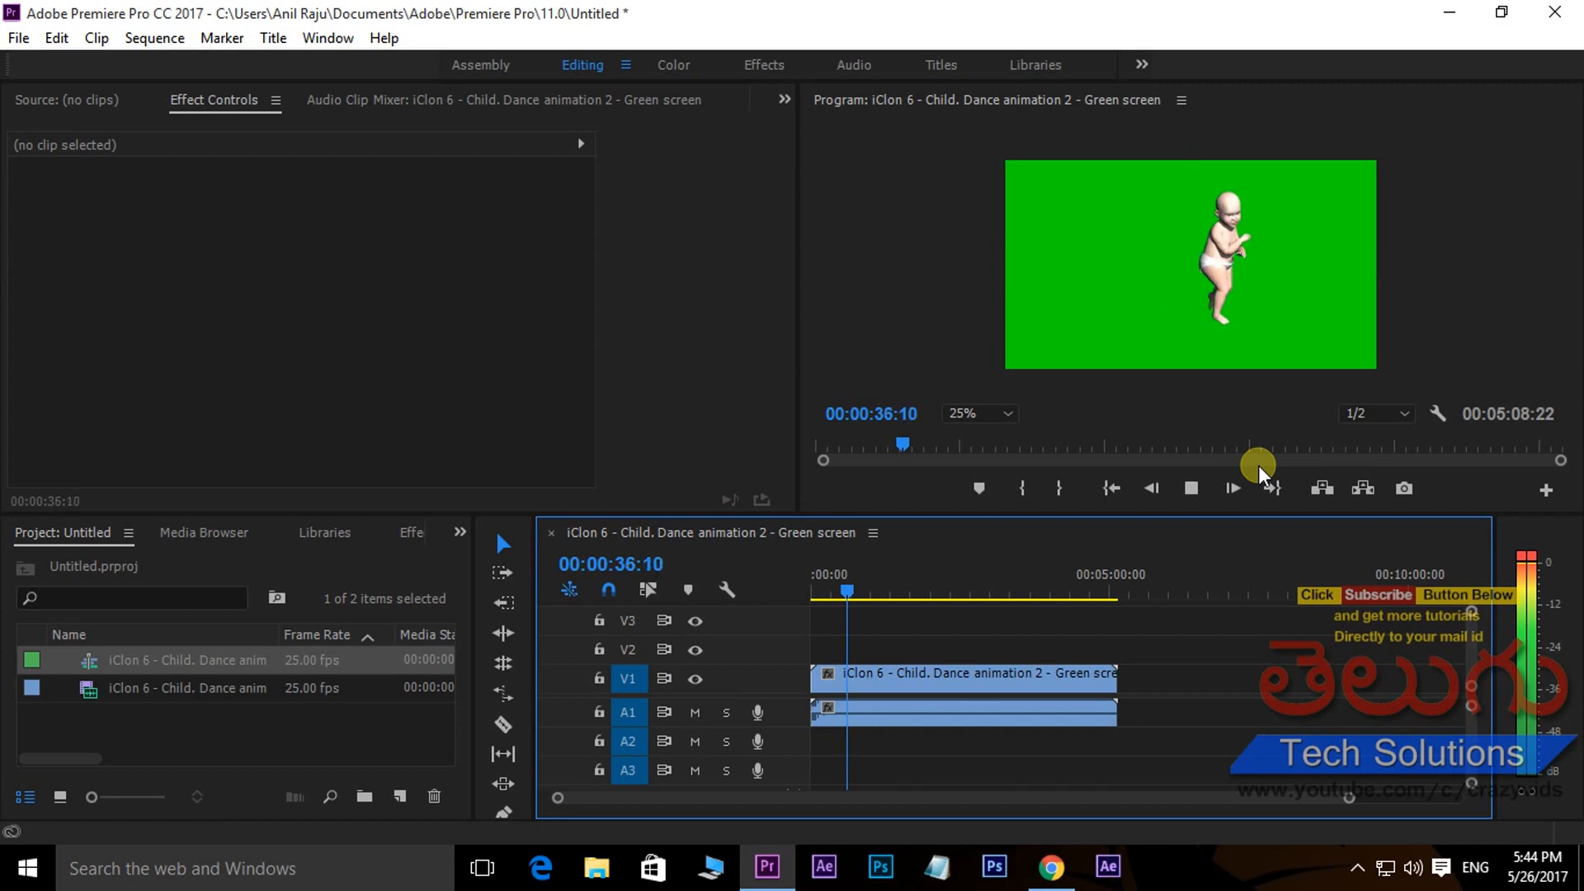
pyautogui.press('space')
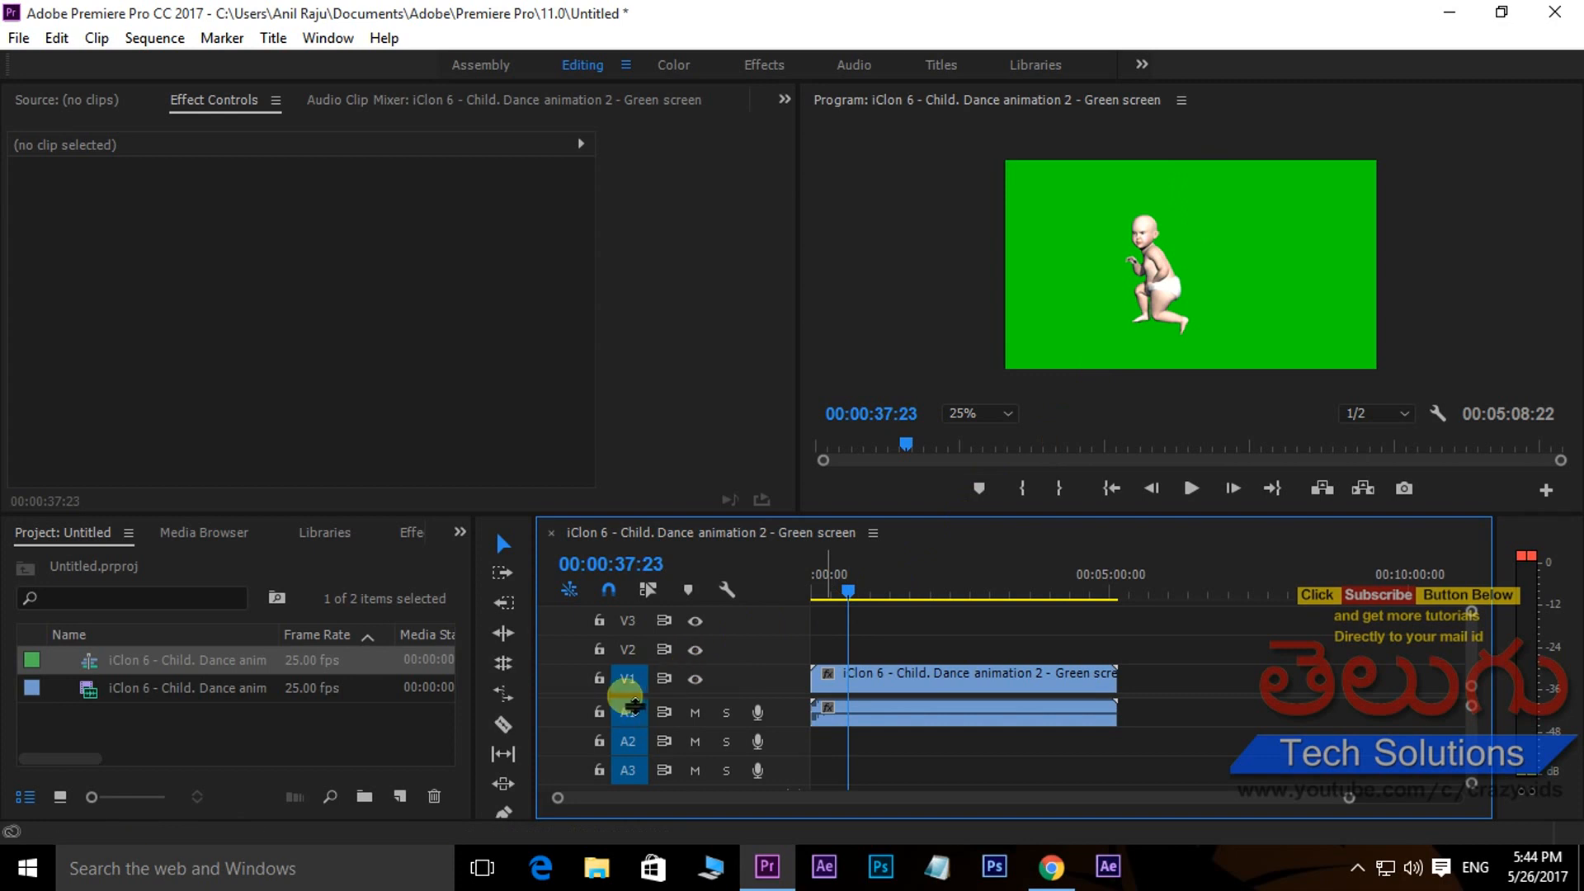
pyautogui.click(922, 675)
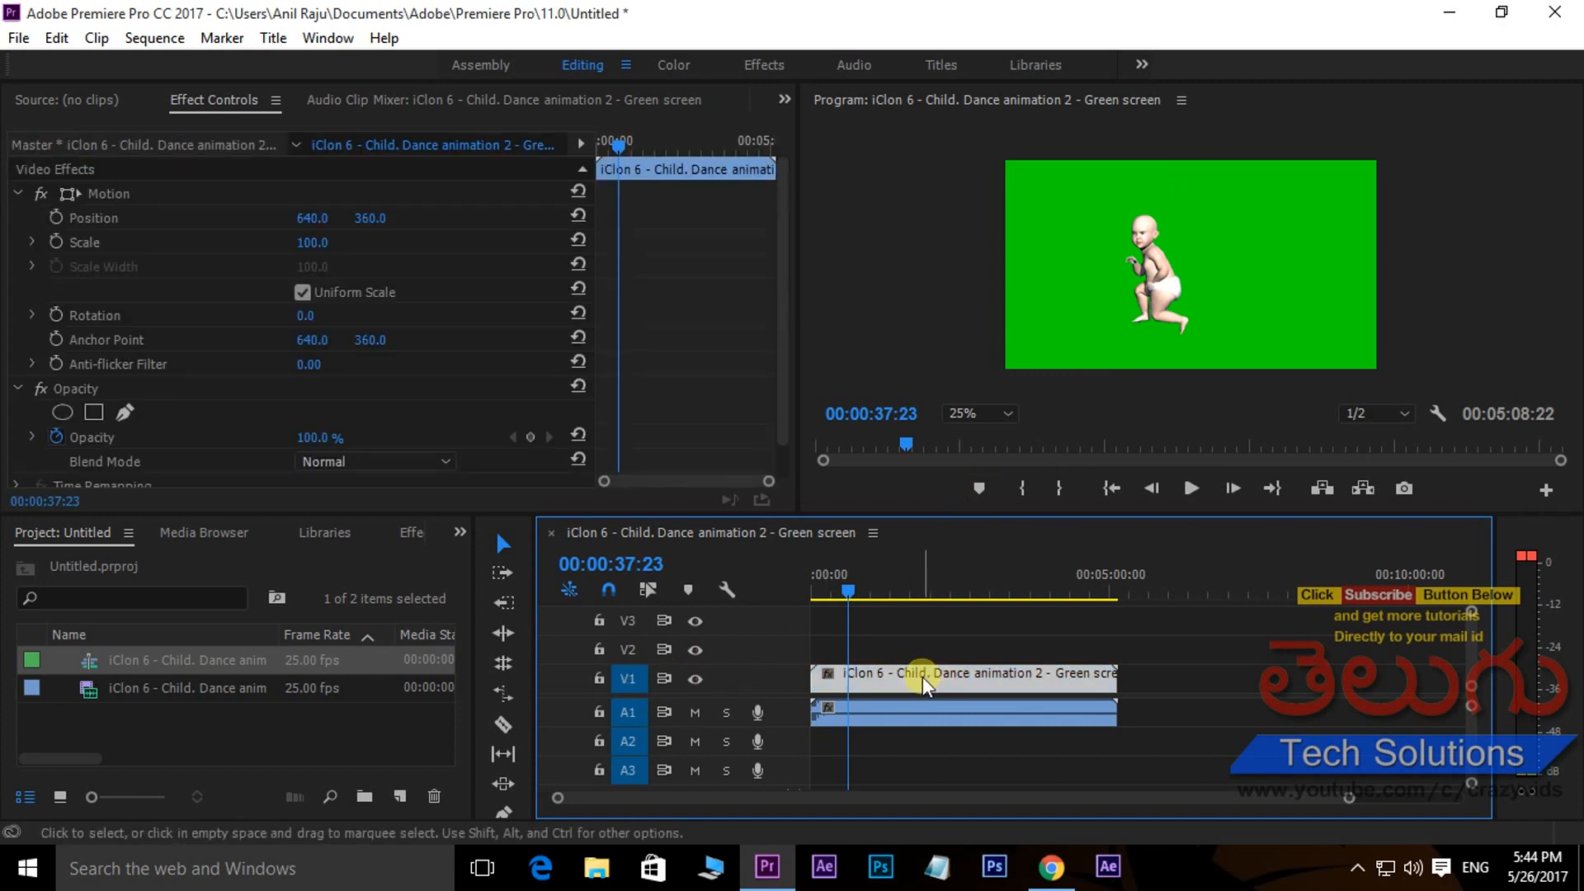
pyautogui.moveTo(924, 687); pyautogui.dragTo(924, 653)
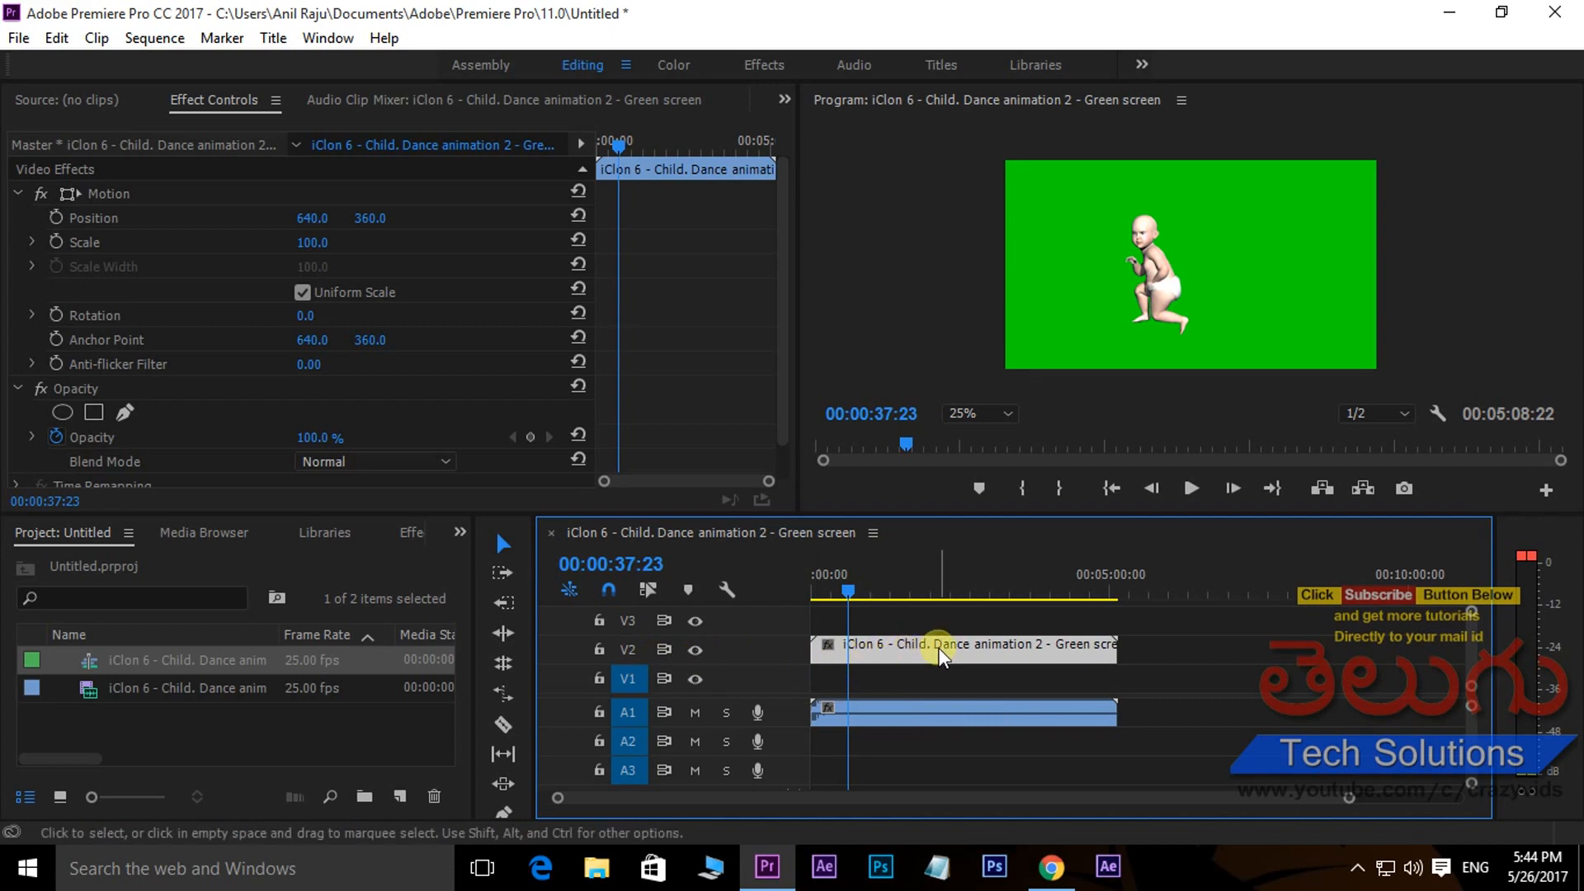
# - Import '01 Grid Floor Background' and place it on track V1 under the green screen clip, matching its length
pyautogui.doubleClick(258, 724)
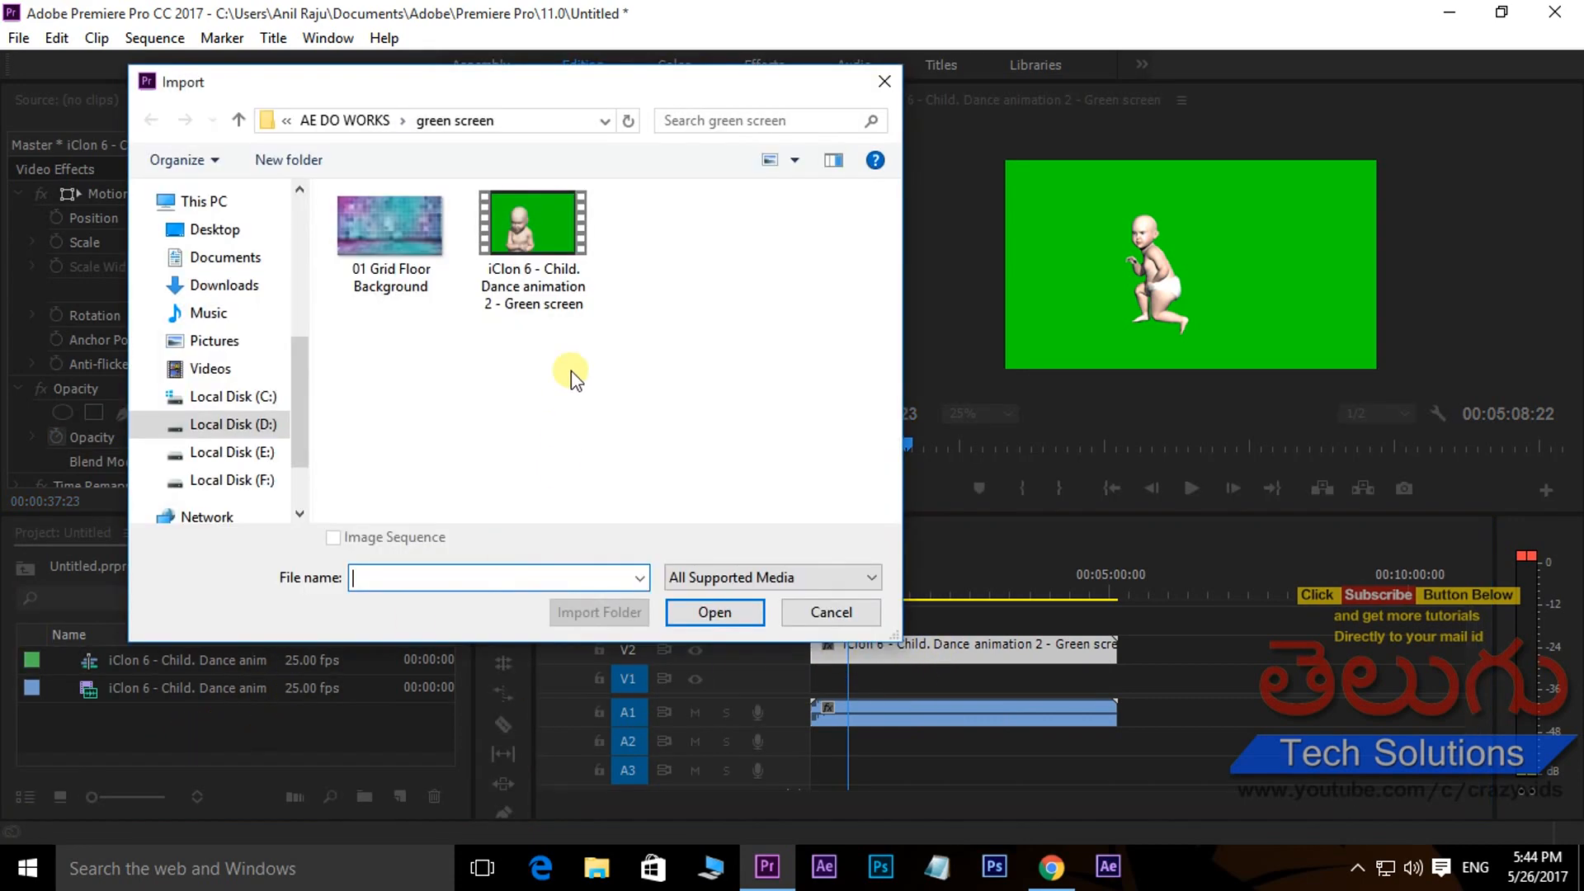
pyautogui.click(388, 239)
pyautogui.click(724, 615)
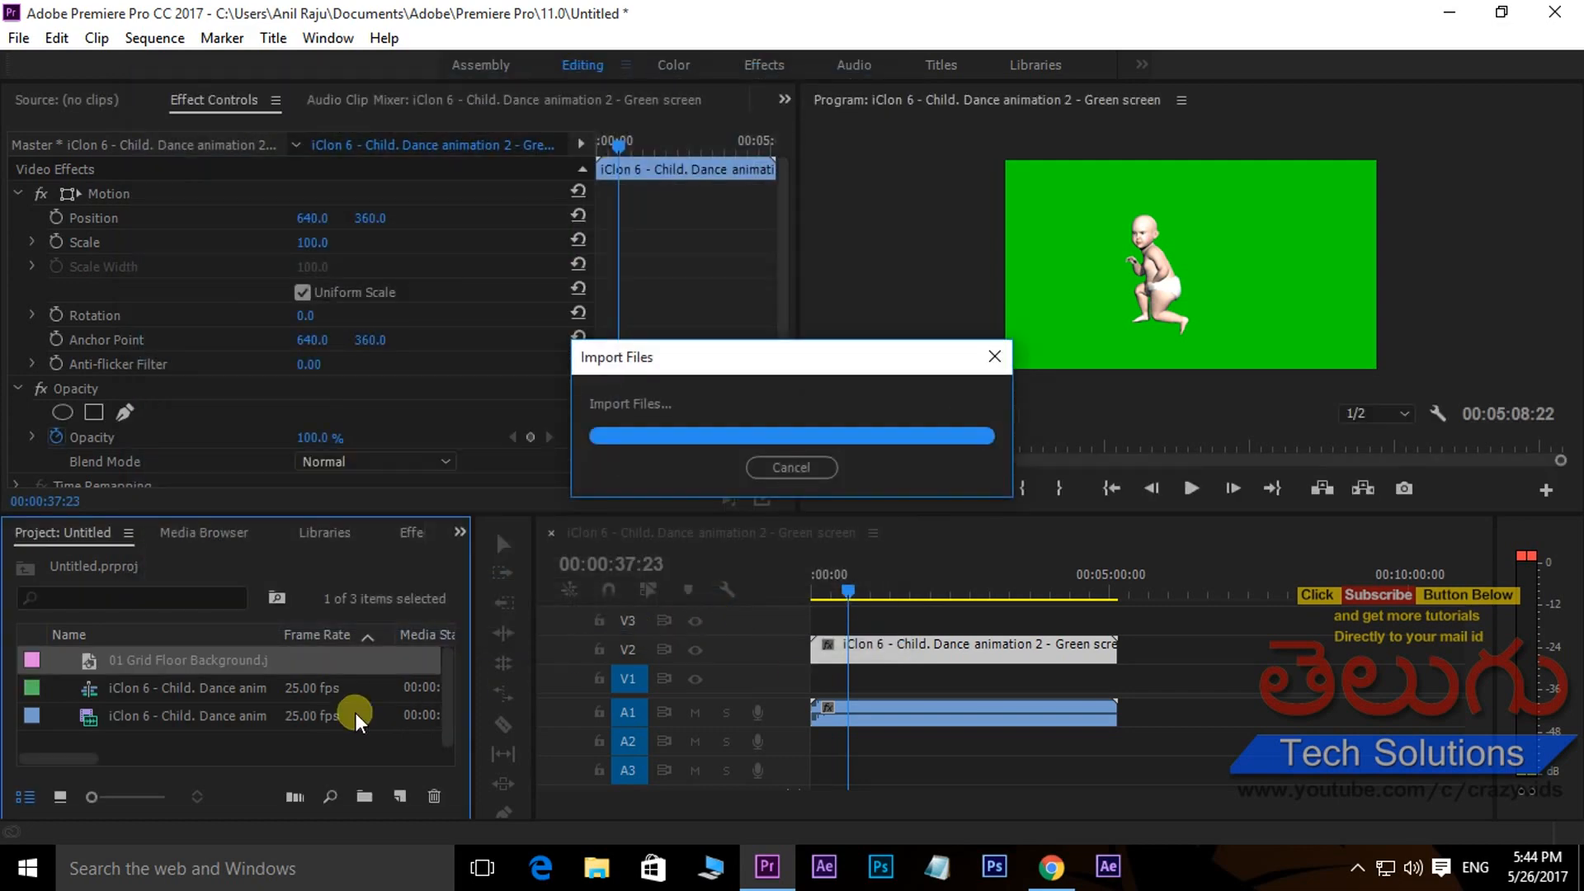
pyautogui.moveTo(90, 662); pyautogui.dragTo(817, 678)
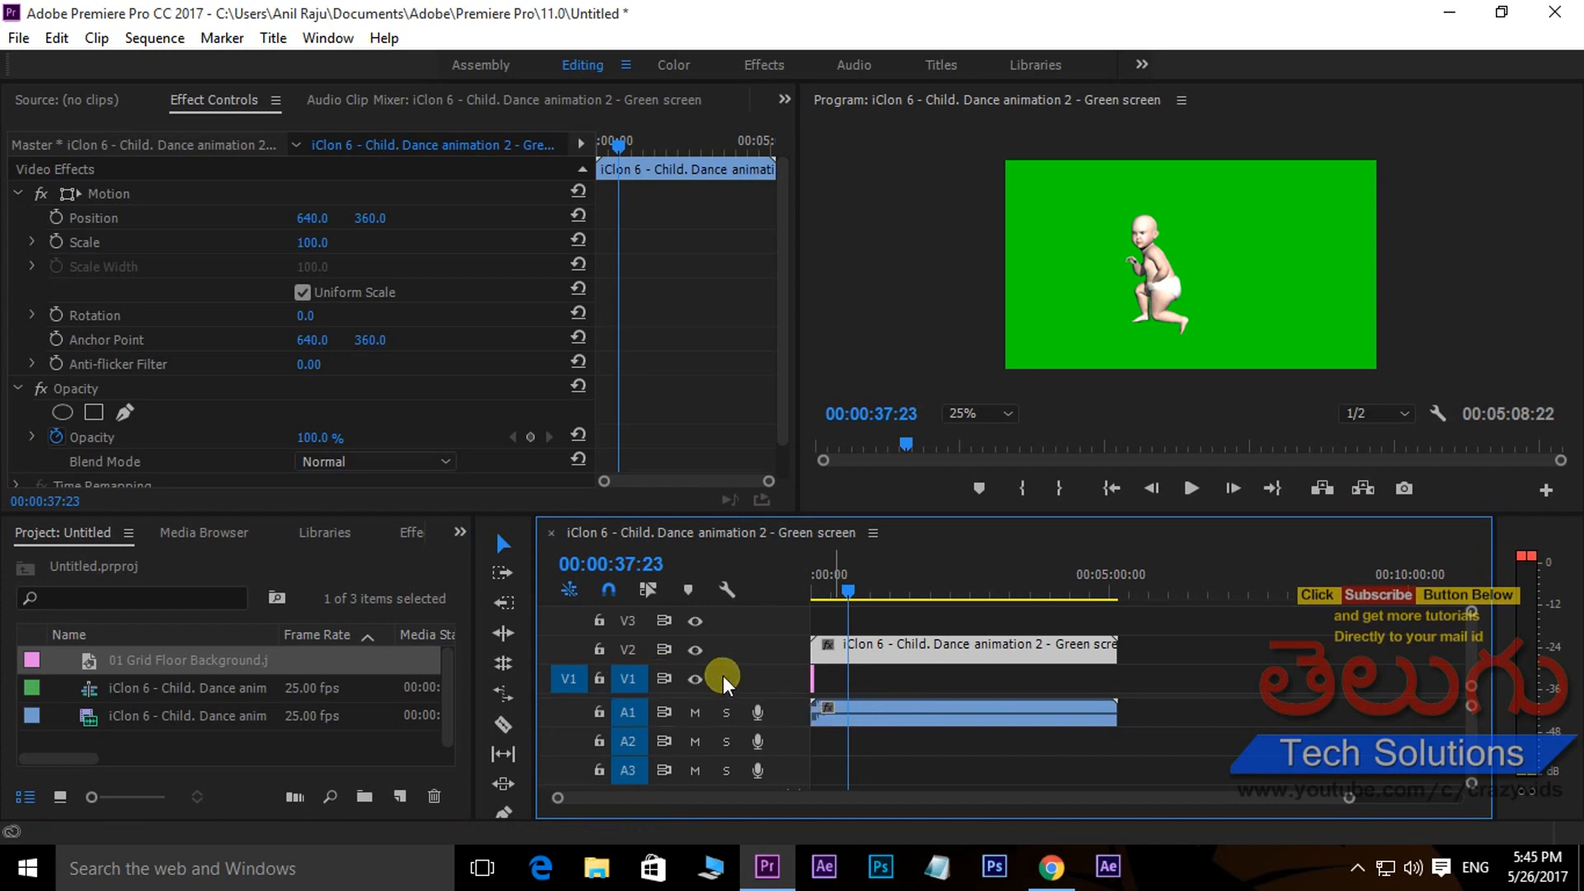
pyautogui.click(813, 678)
pyautogui.moveTo(837, 685); pyautogui.dragTo(1132, 706)
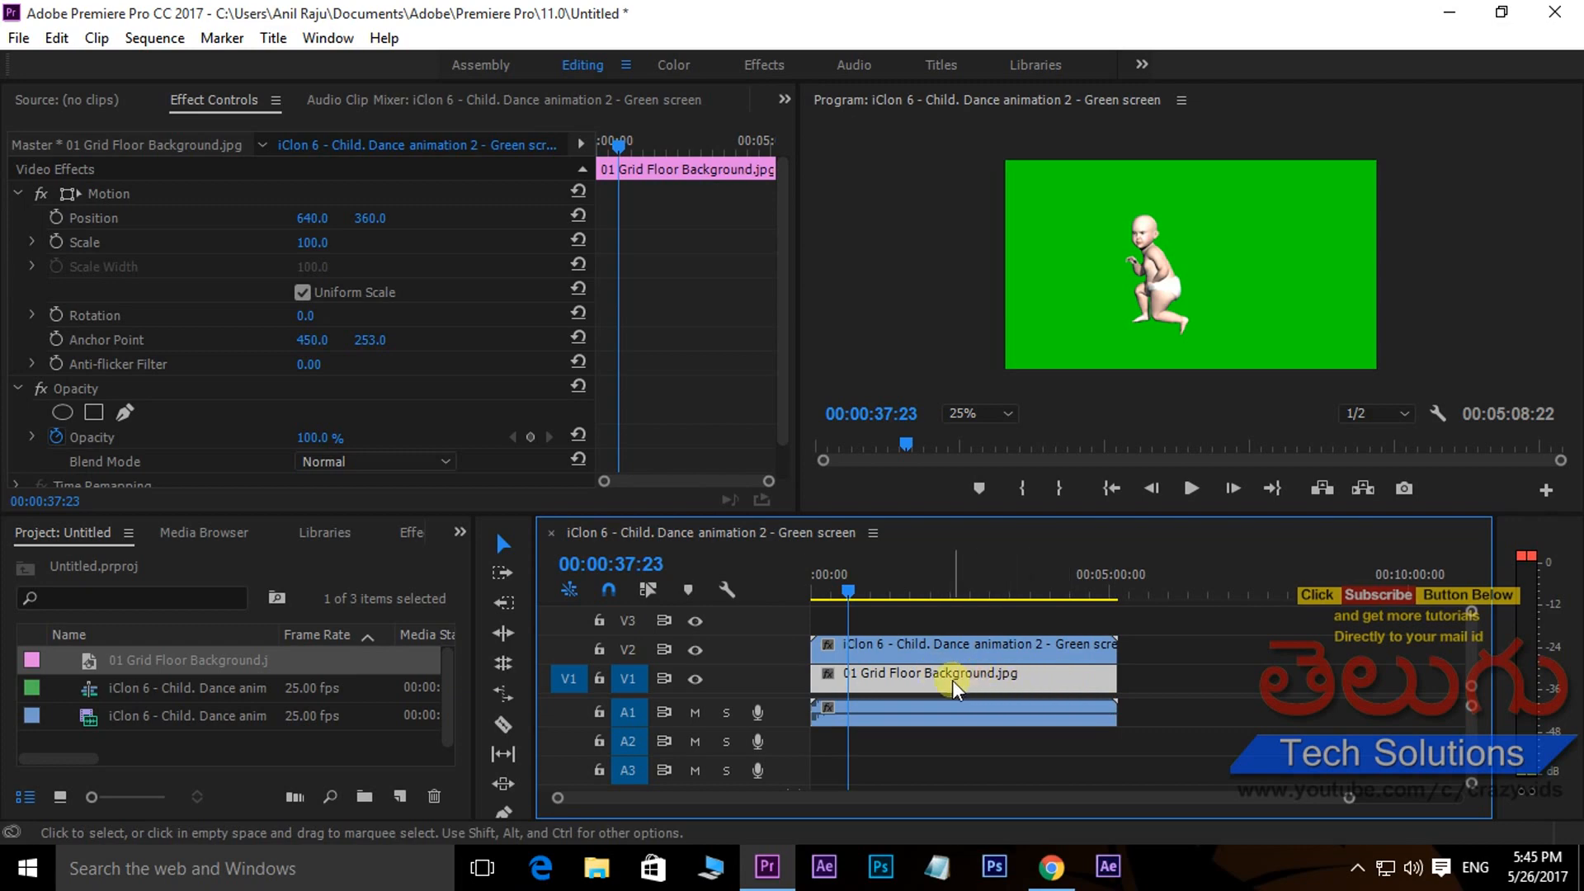
# - Hide track V2's output and set the grid floor background's scale to 144
pyautogui.click(918, 652)
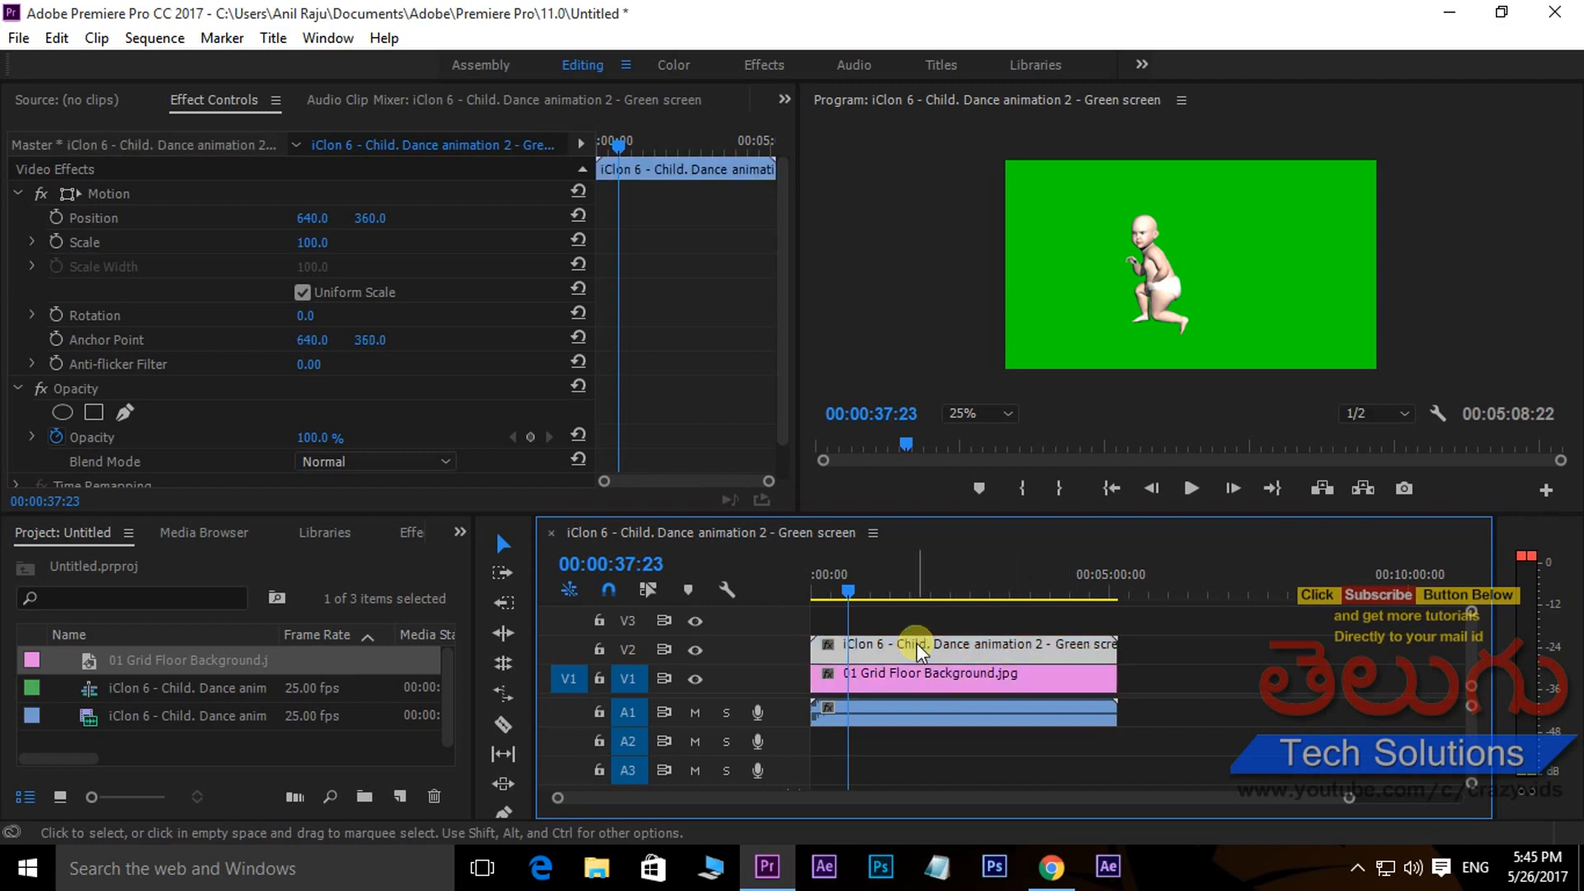
pyautogui.click(696, 650)
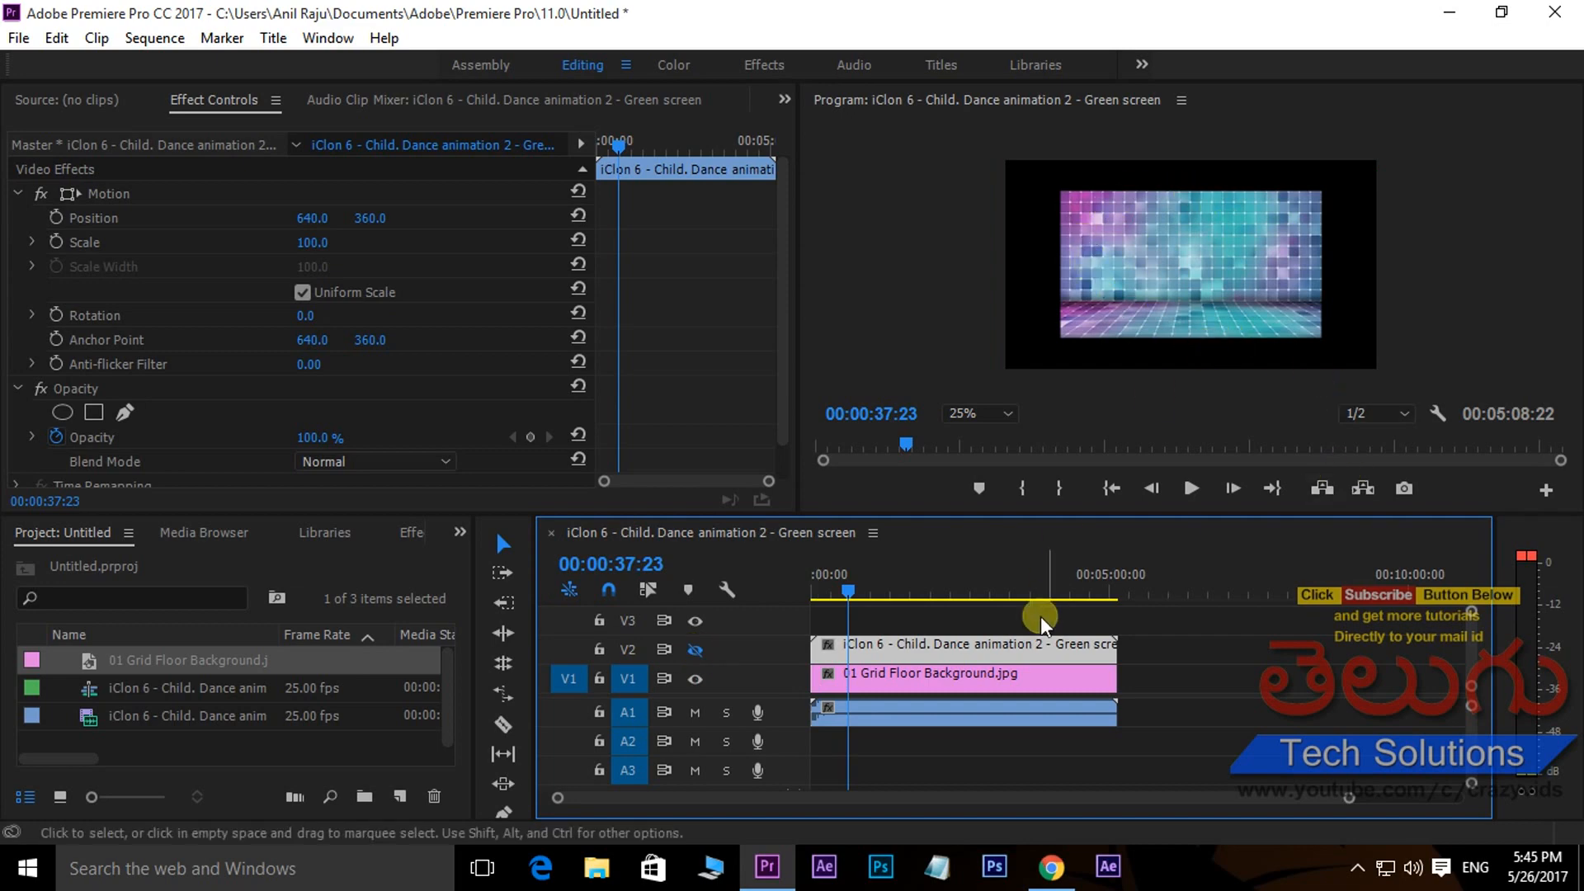
pyautogui.click(949, 672)
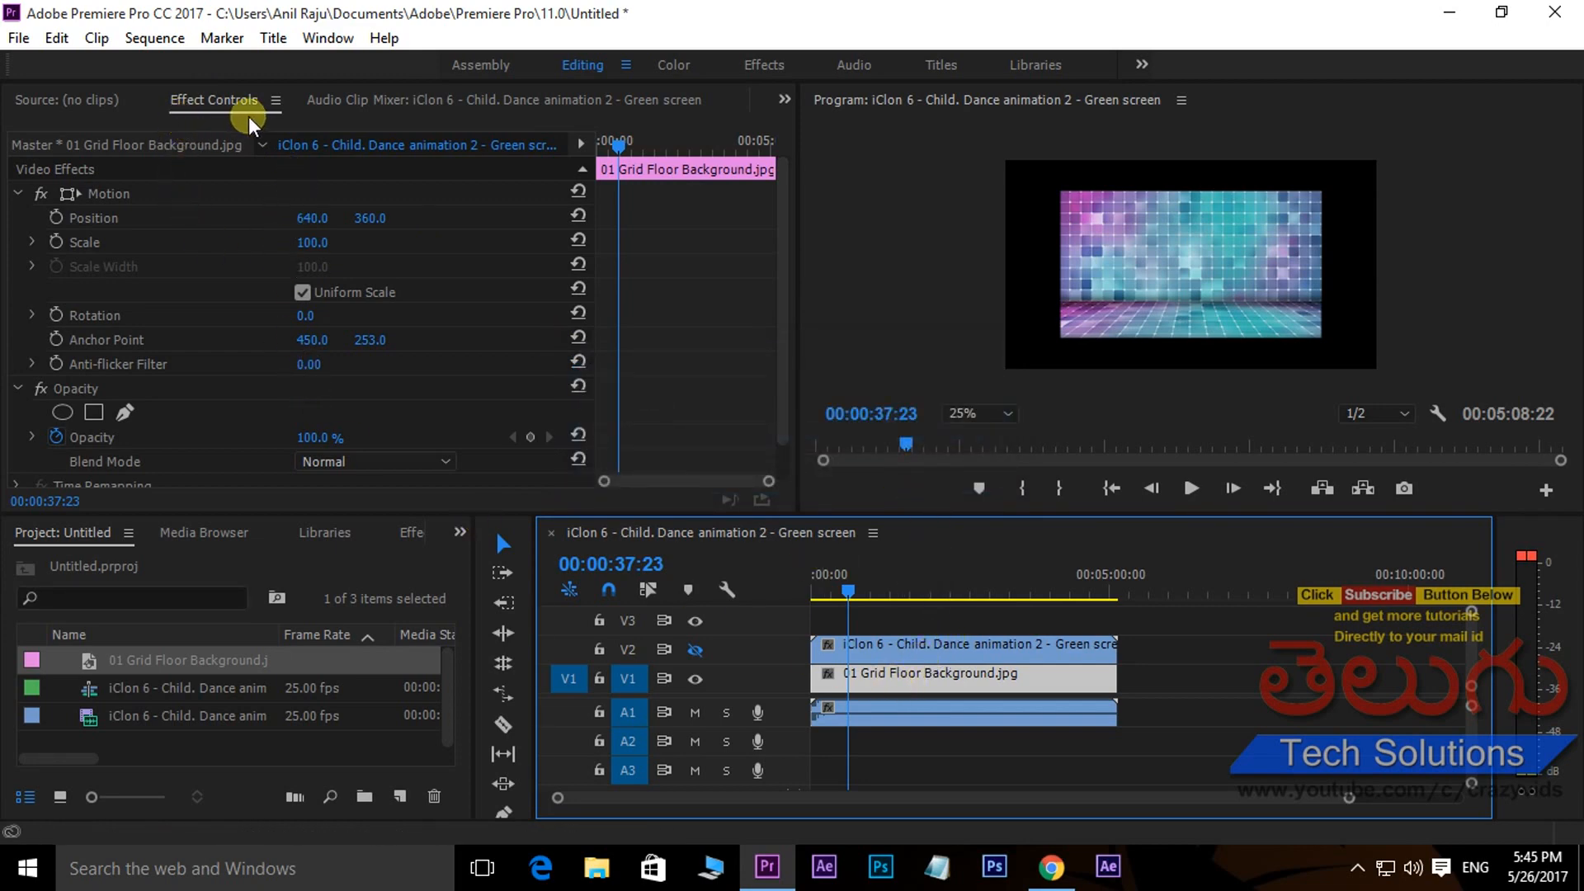
pyautogui.click(328, 38)
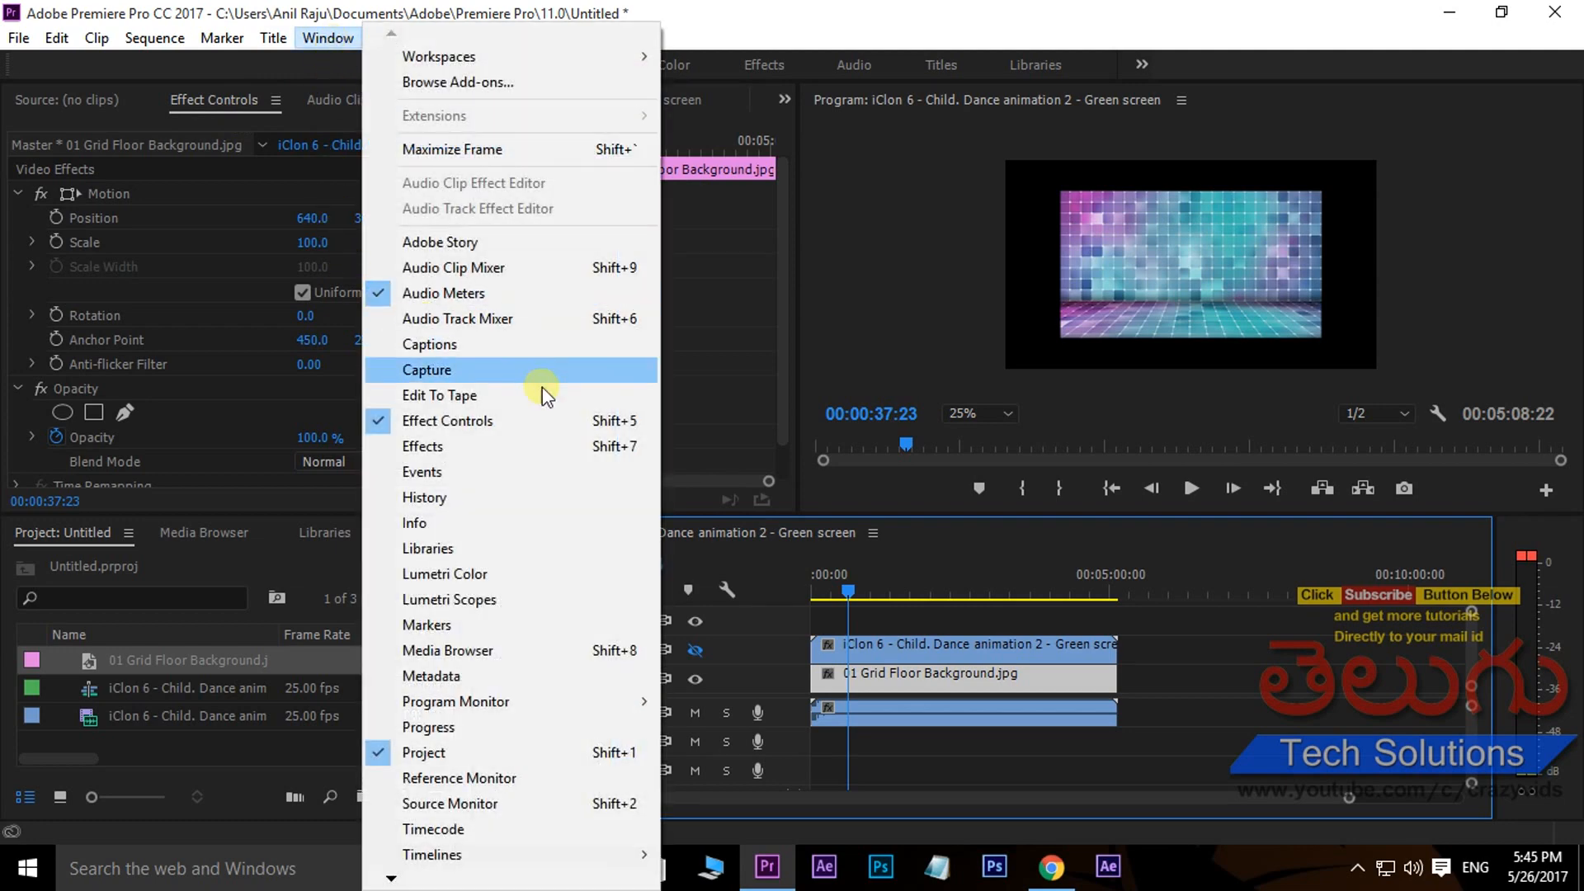
pyautogui.click(328, 38)
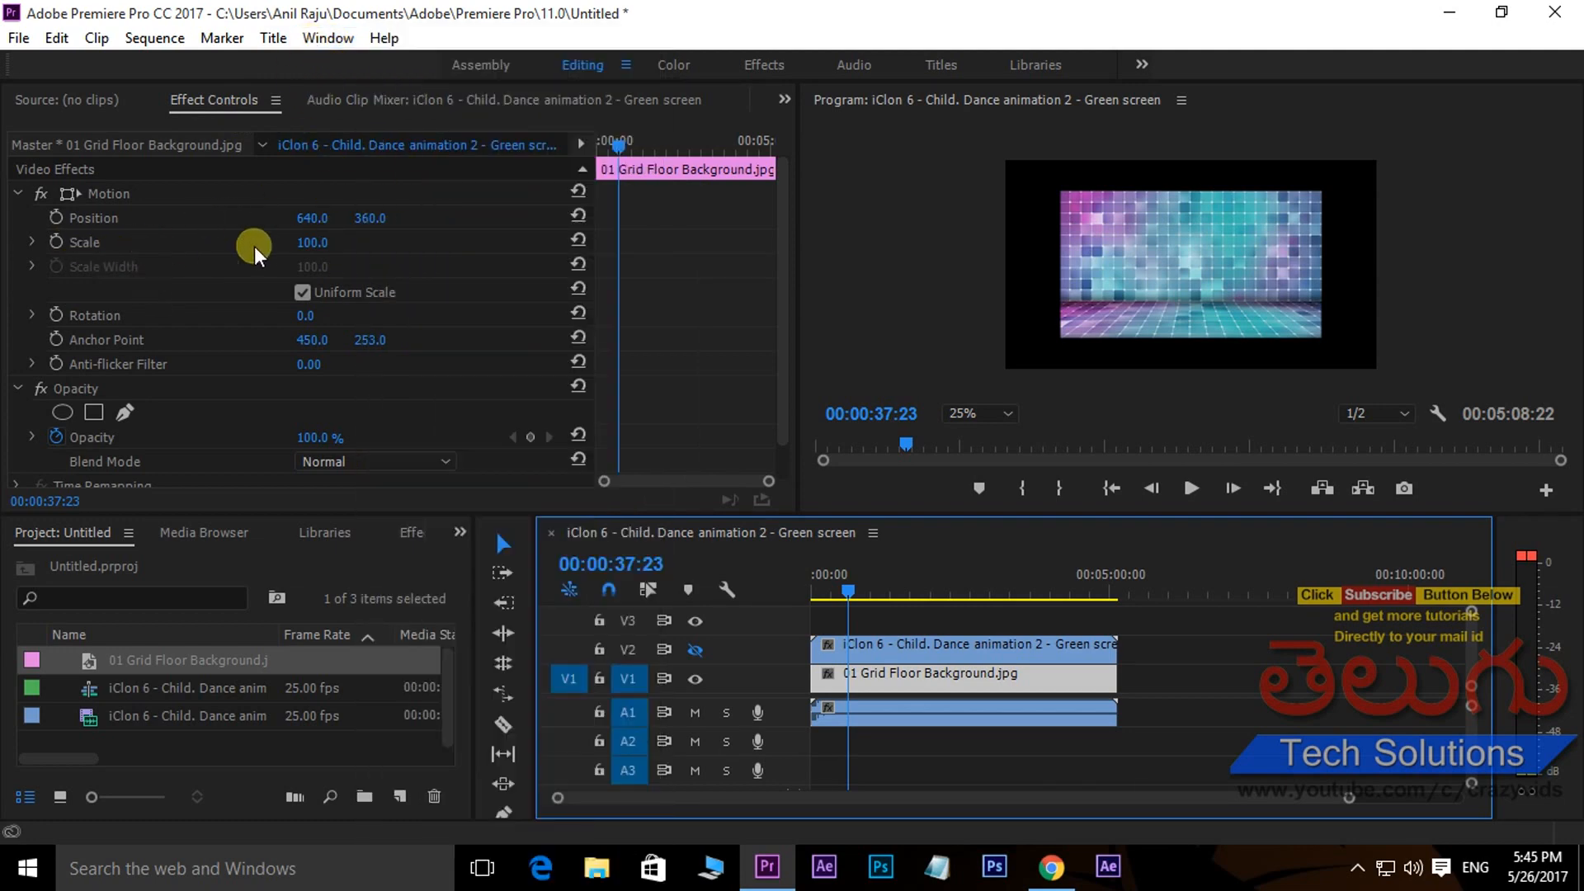
pyautogui.moveTo(318, 247); pyautogui.dragTo(361, 237)
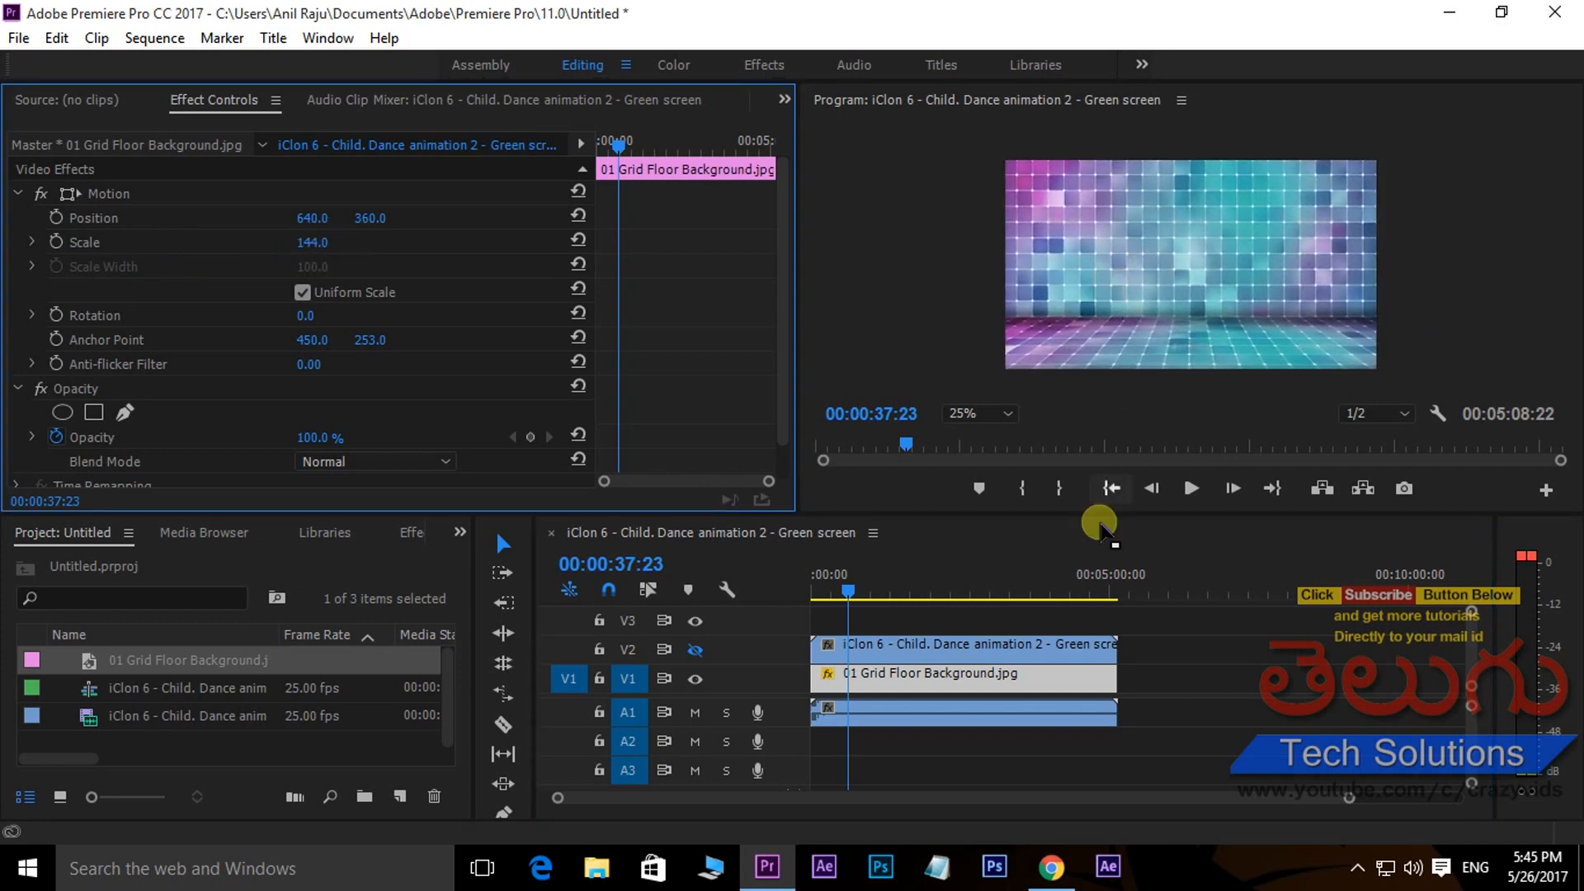
# - Turn track V2's output back on and apply the Ultra Key effect to the green screen clip
pyautogui.click(953, 648)
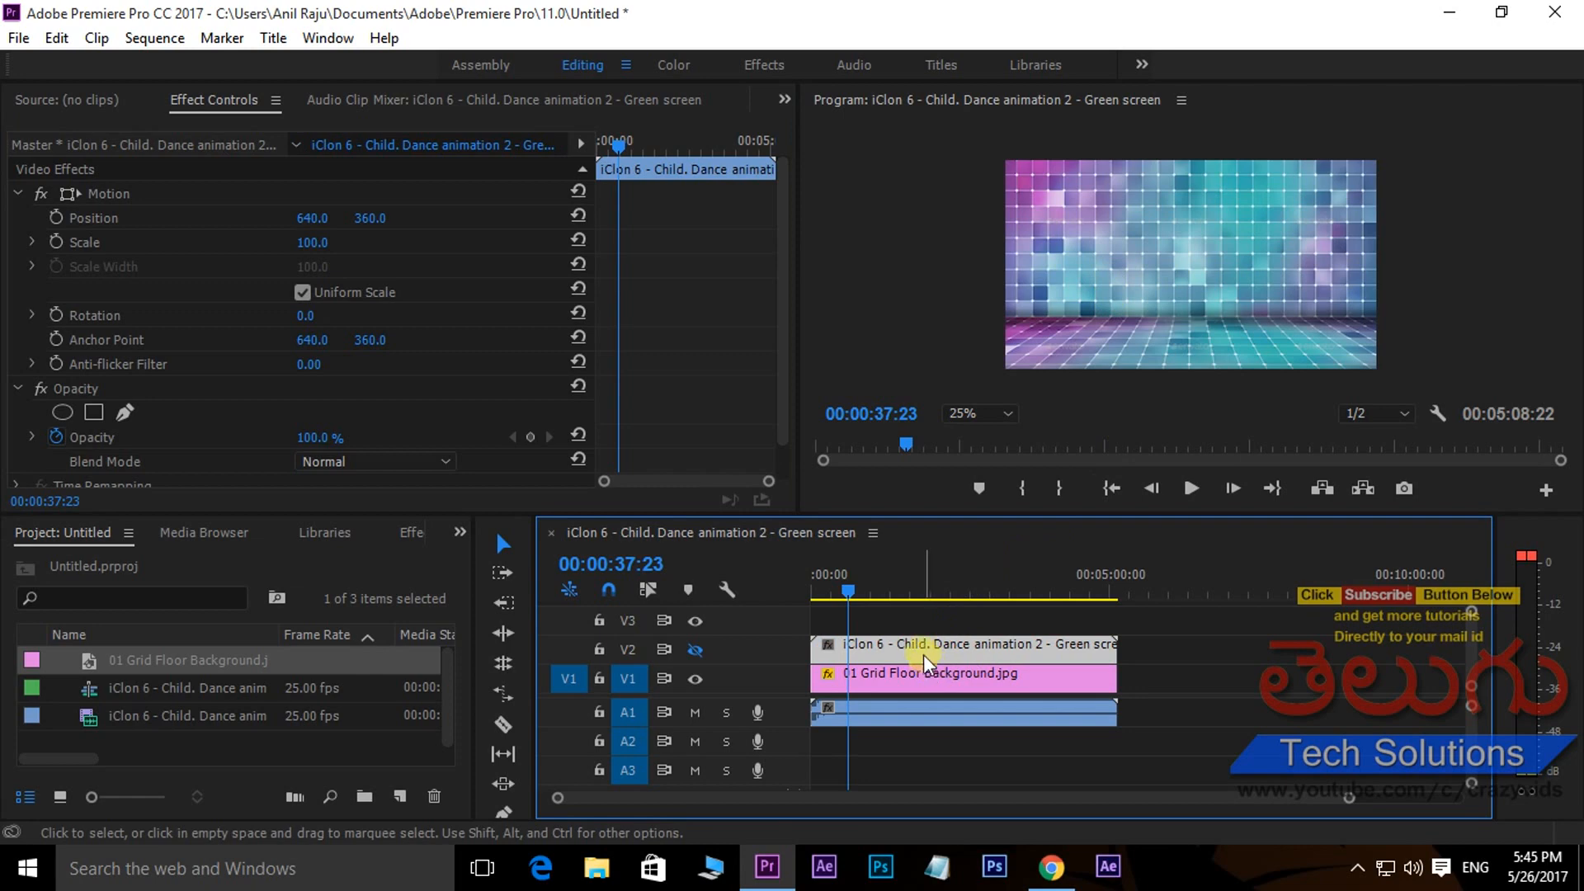
pyautogui.click(695, 651)
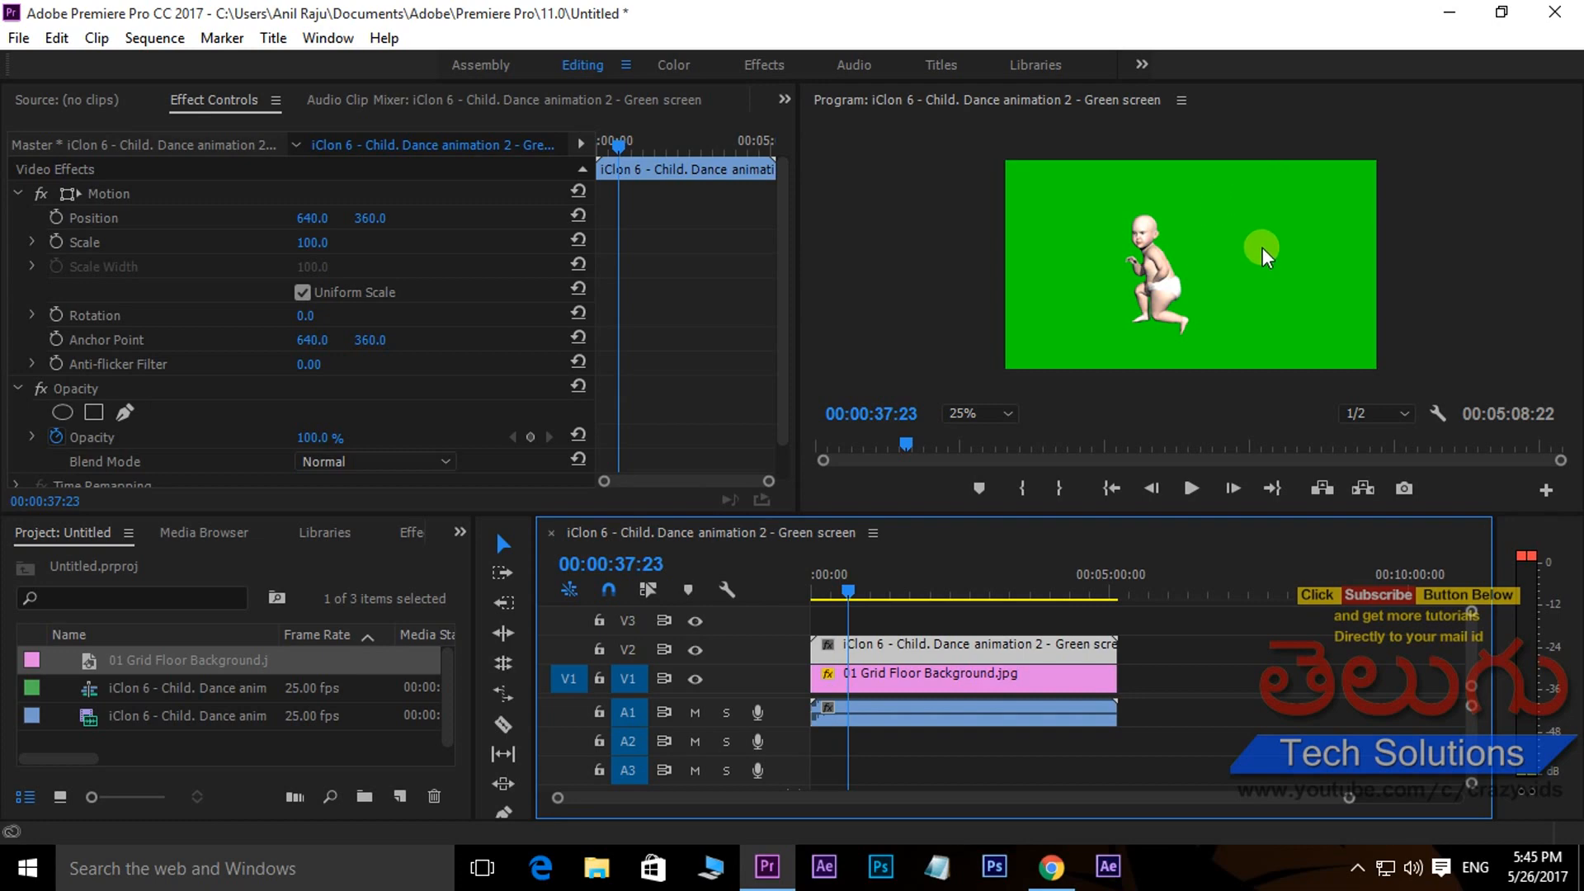
pyautogui.click(411, 533)
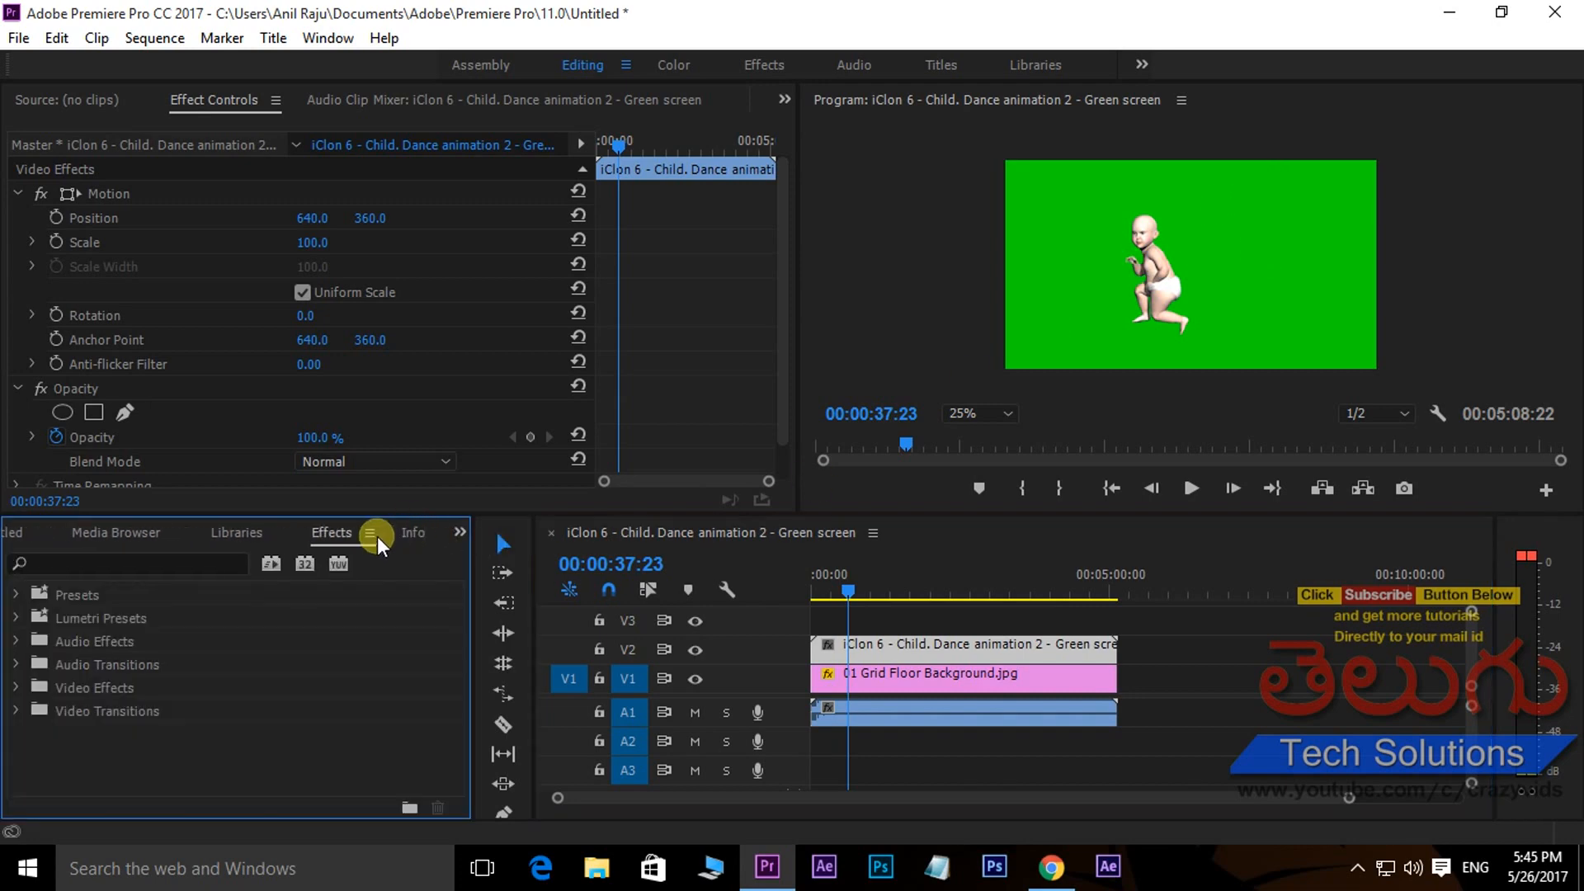
pyautogui.click(157, 569)
pyautogui.write('ul')
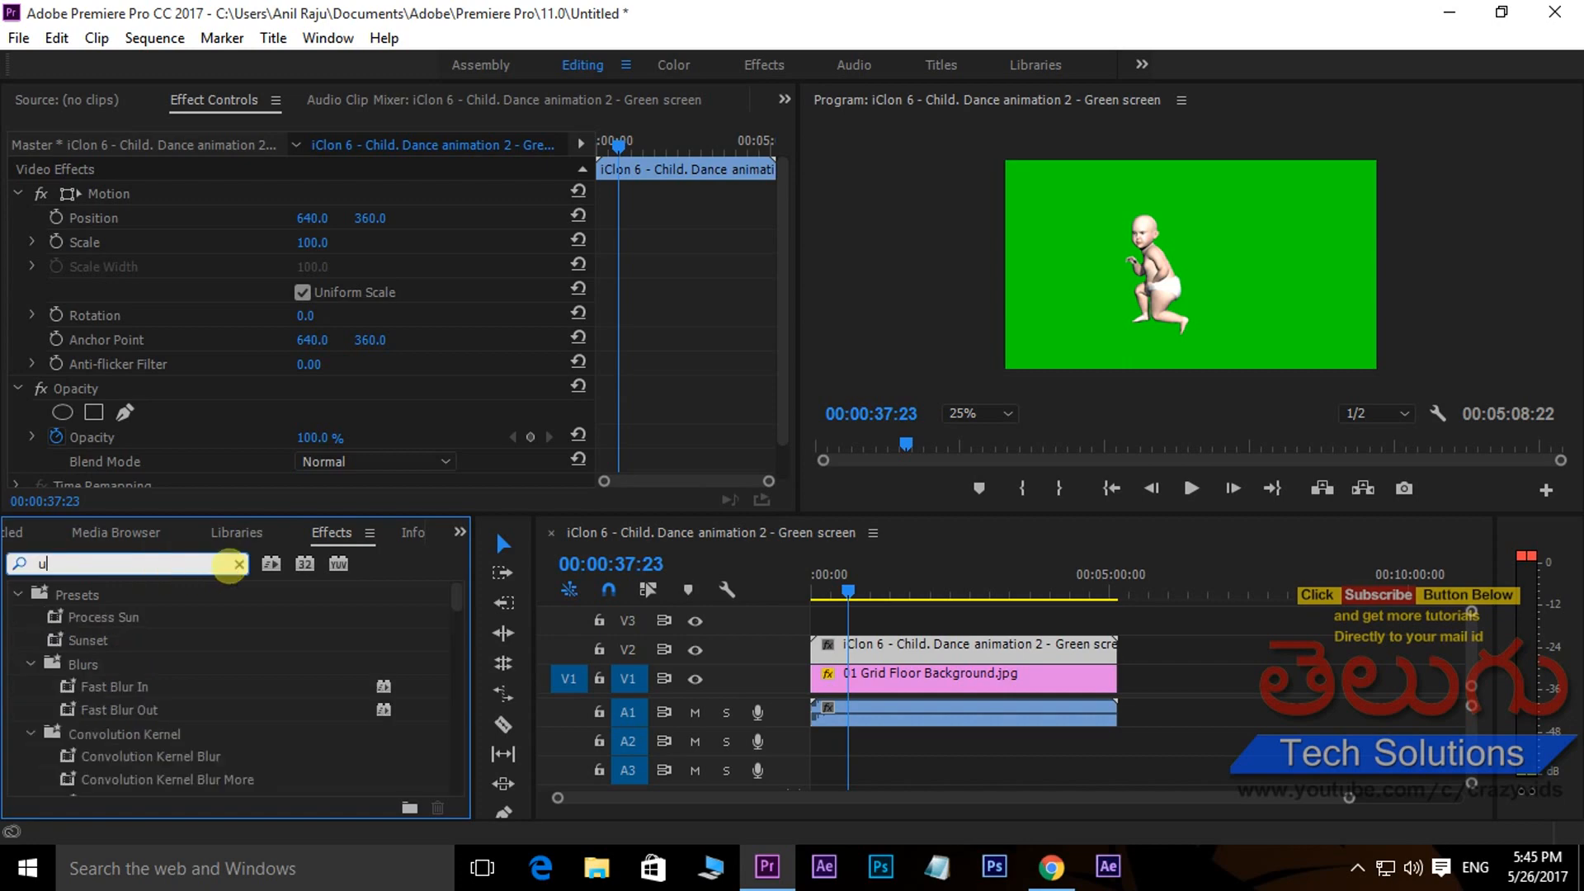
pyautogui.write('tra')
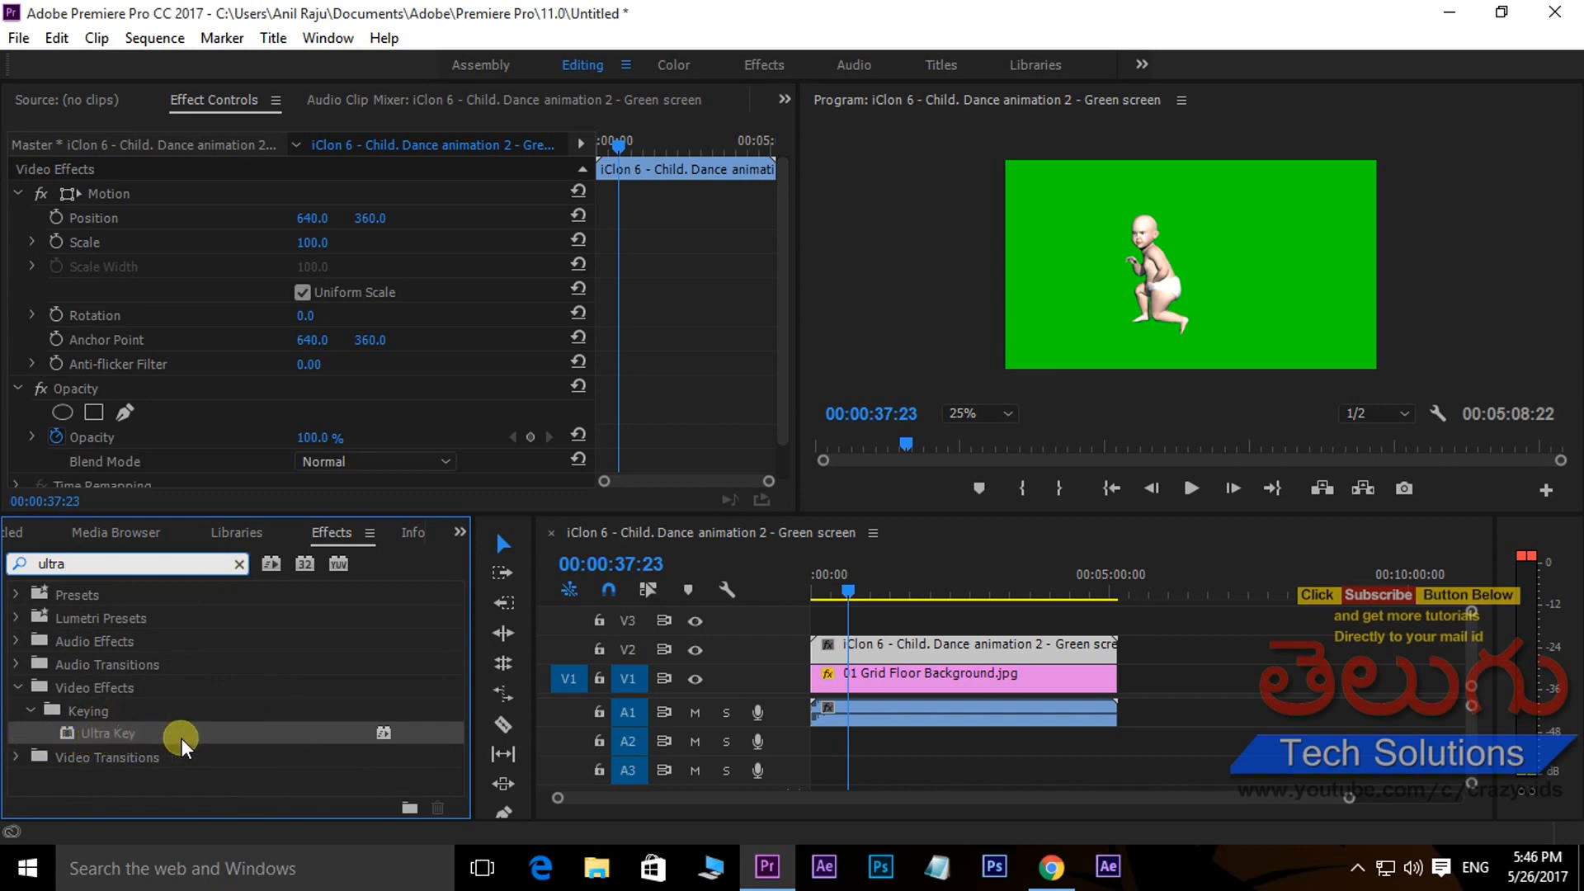
pyautogui.moveTo(73, 731); pyautogui.dragTo(984, 650)
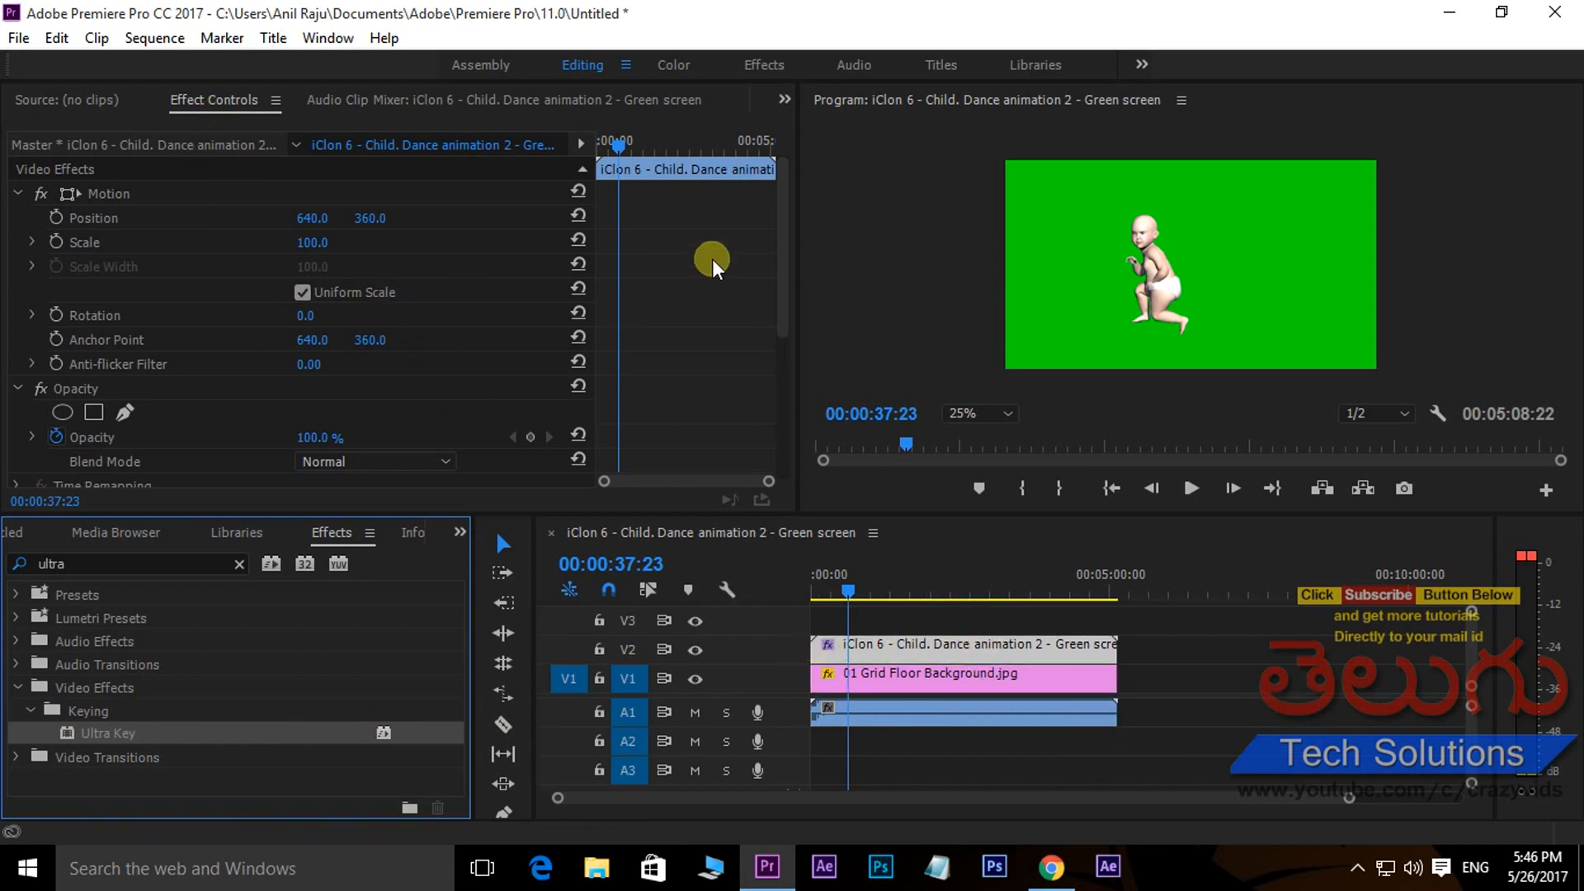
# - Sample the green backdrop in the program monitor as the Ultra Key's key color
pyautogui.moveTo(786, 251); pyautogui.dragTo(814, 394)
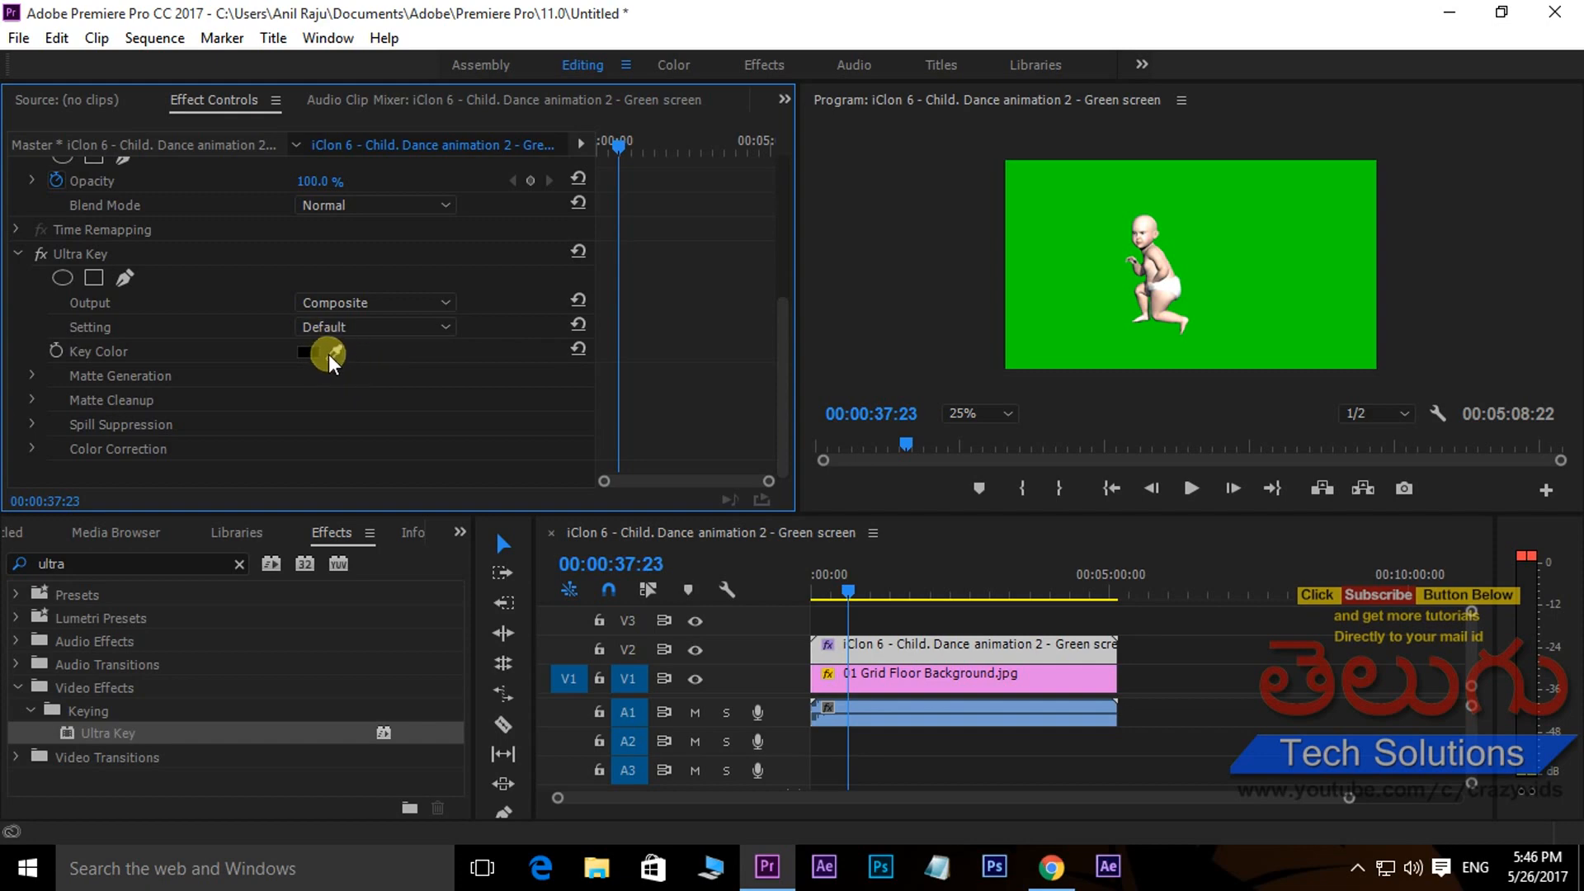
pyautogui.moveTo(331, 352); pyautogui.dragTo(1073, 213)
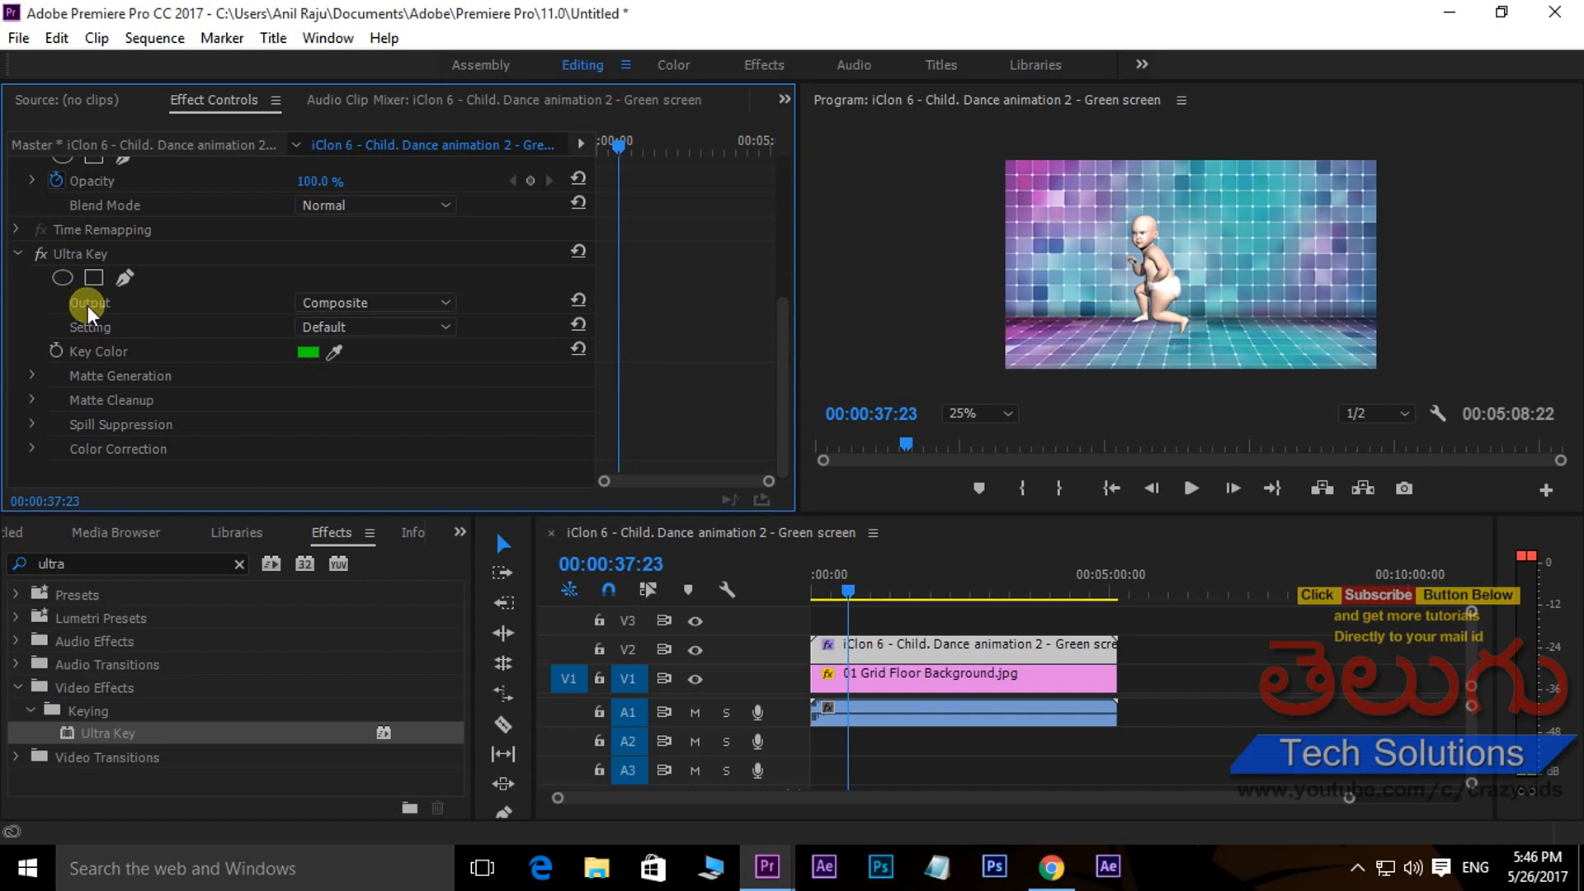
# - Check the key by switching Ultra Key output to Alpha Channel, expanding Matte Generation, then returning output to Composite
pyautogui.click(443, 298)
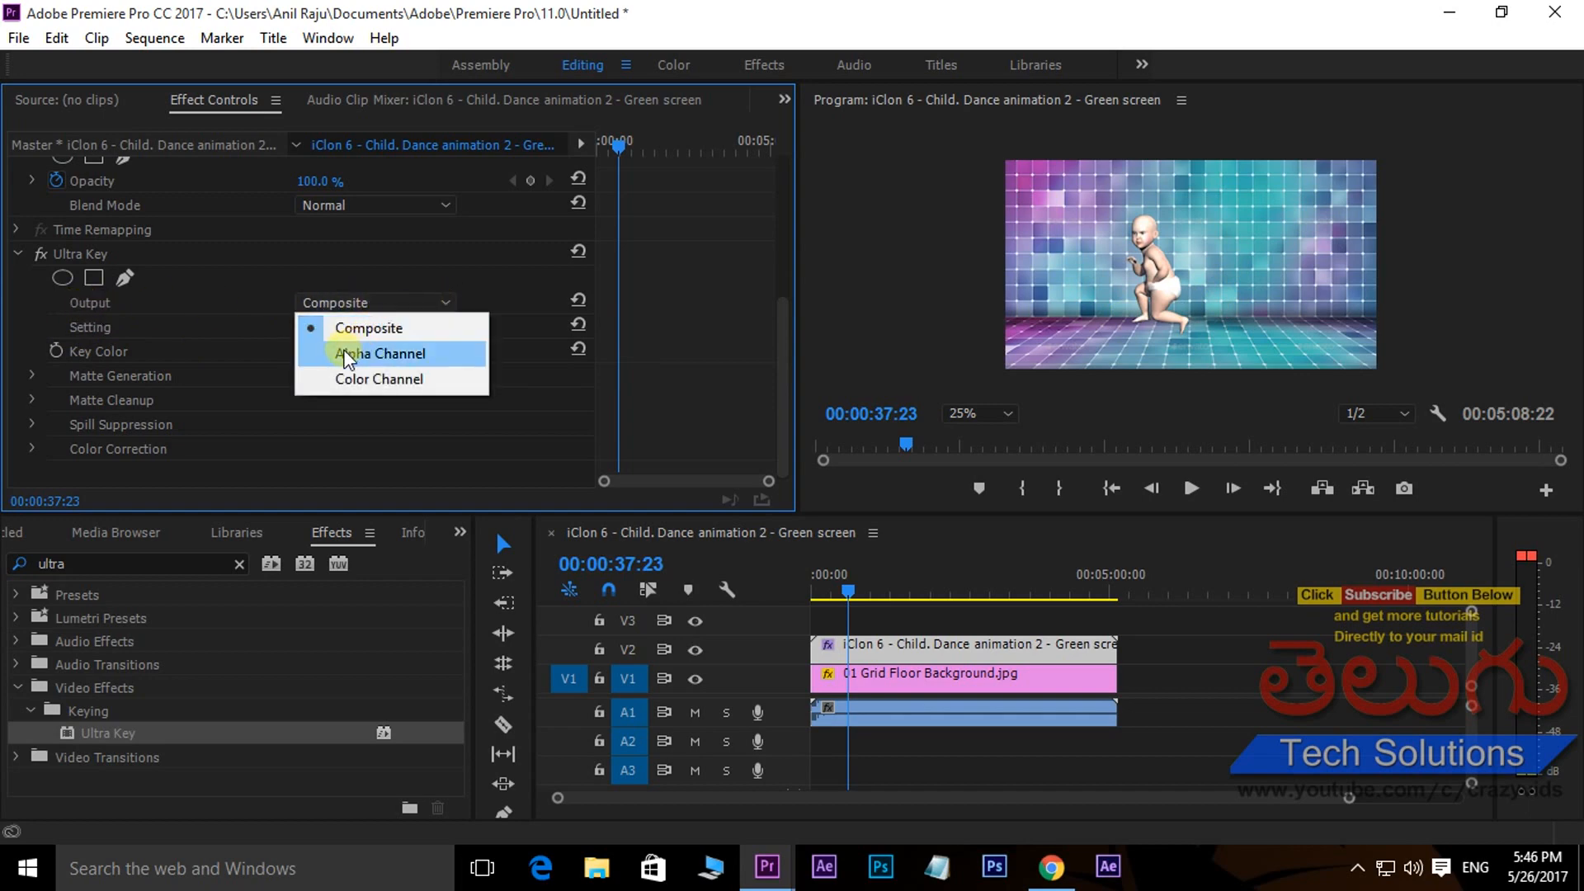
pyautogui.click(404, 355)
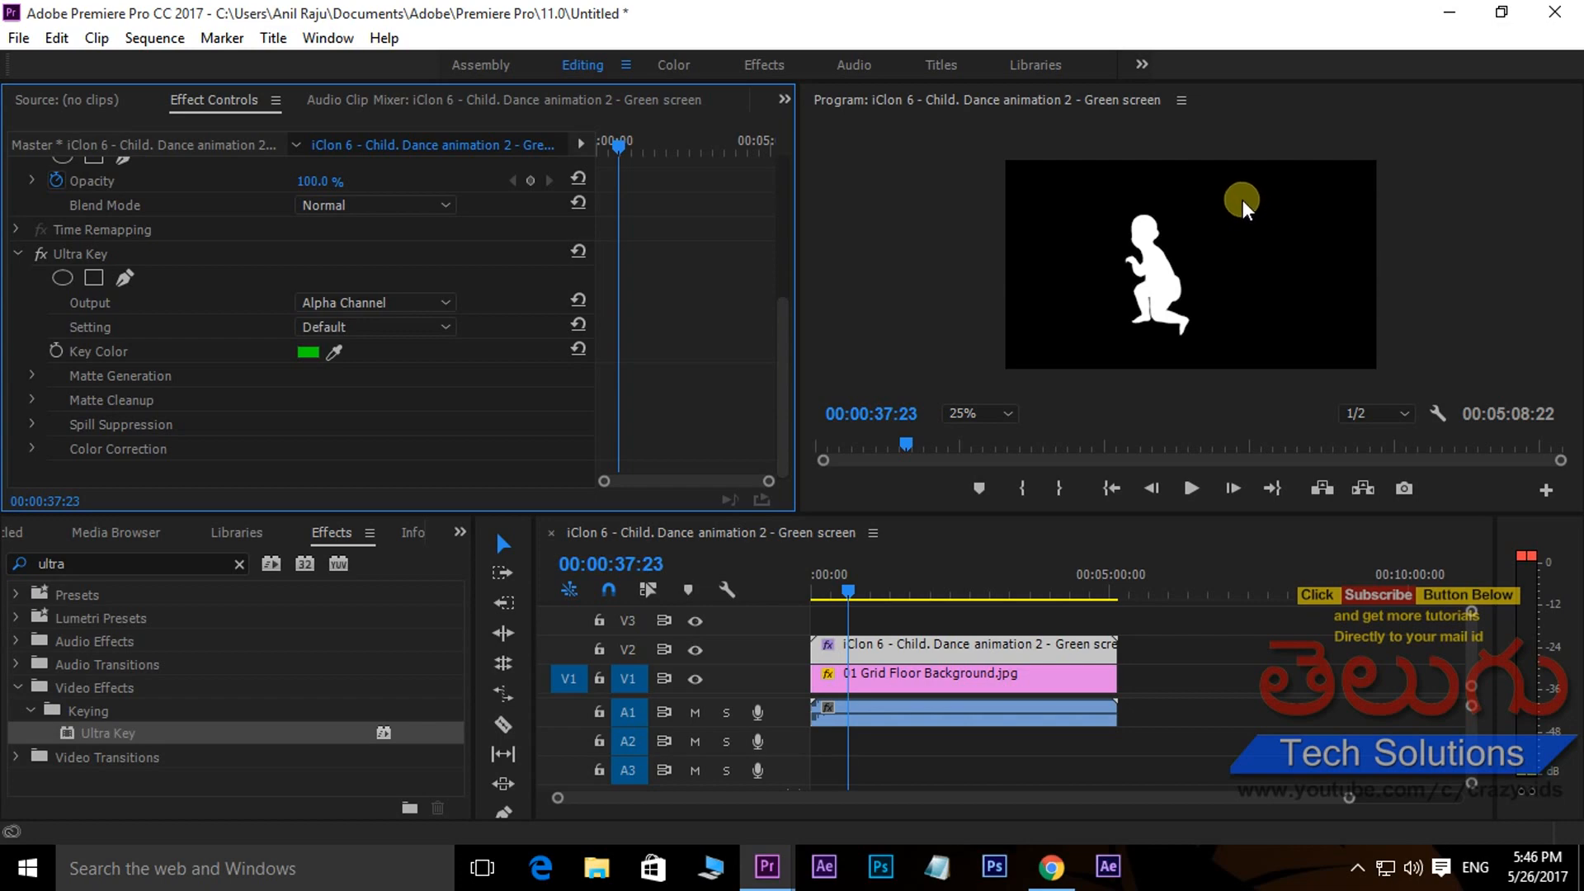
pyautogui.click(30, 376)
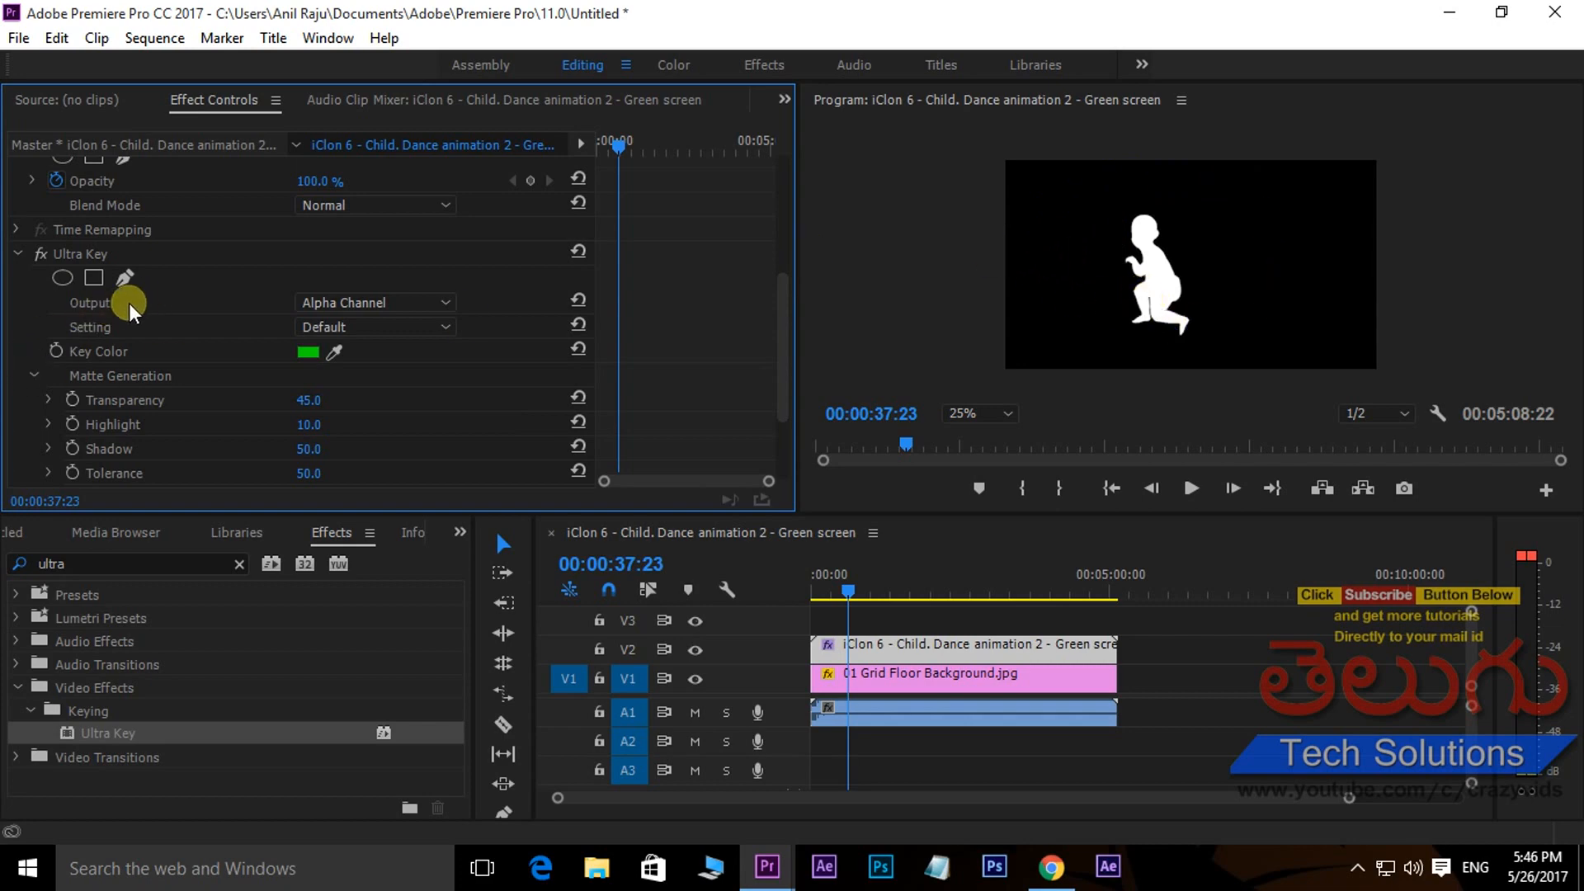
pyautogui.click(365, 303)
pyautogui.click(404, 330)
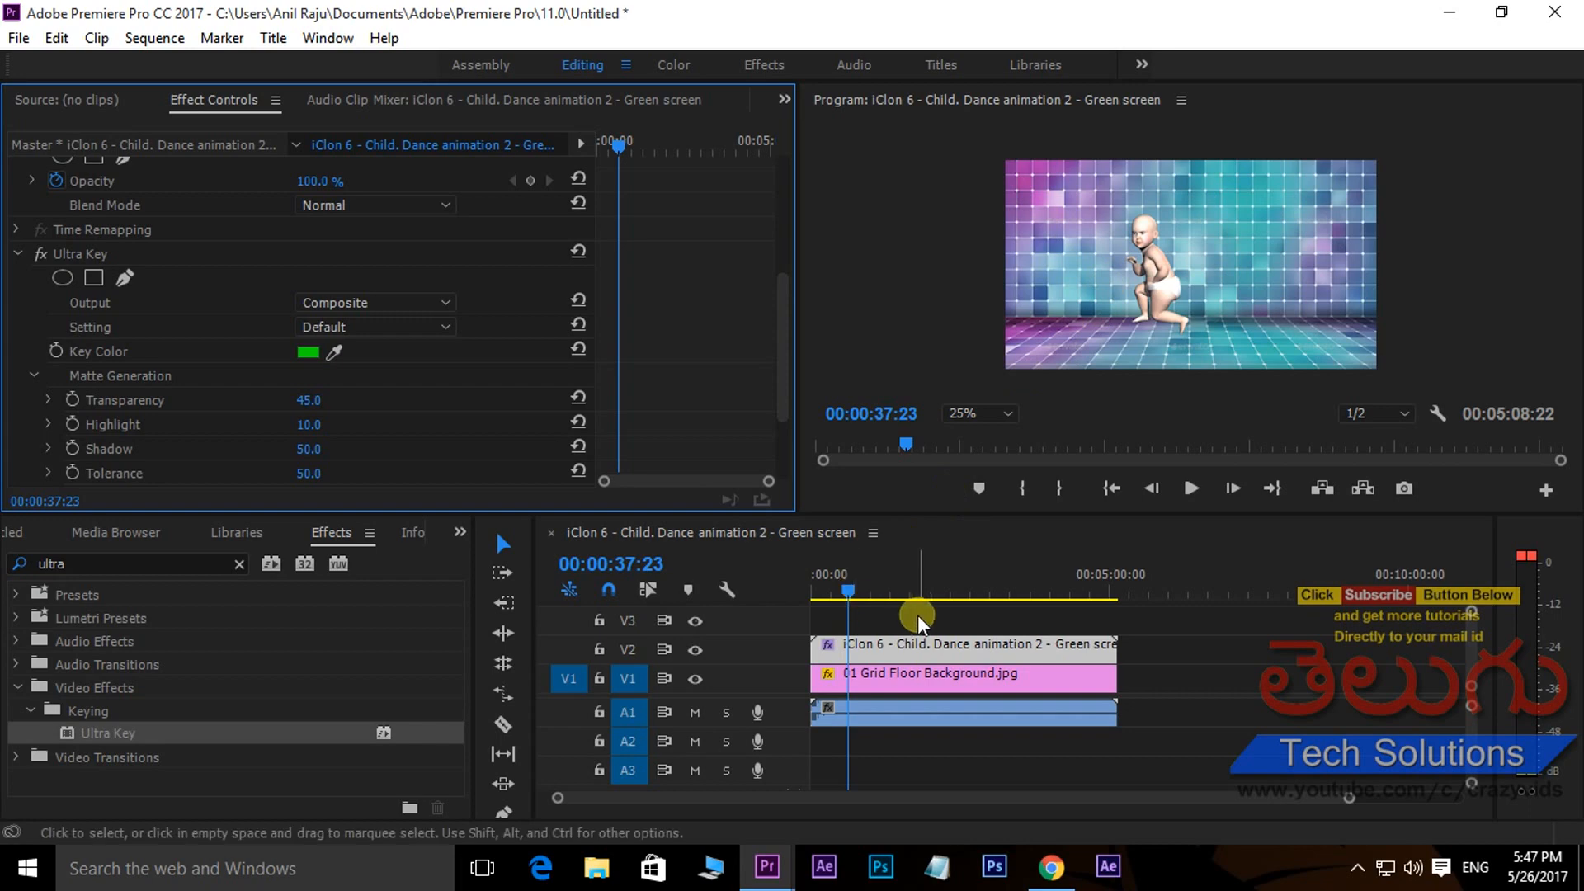
# - Play back the keyed composite and maximize the program monitor at 50% zoom
pyautogui.press('space')
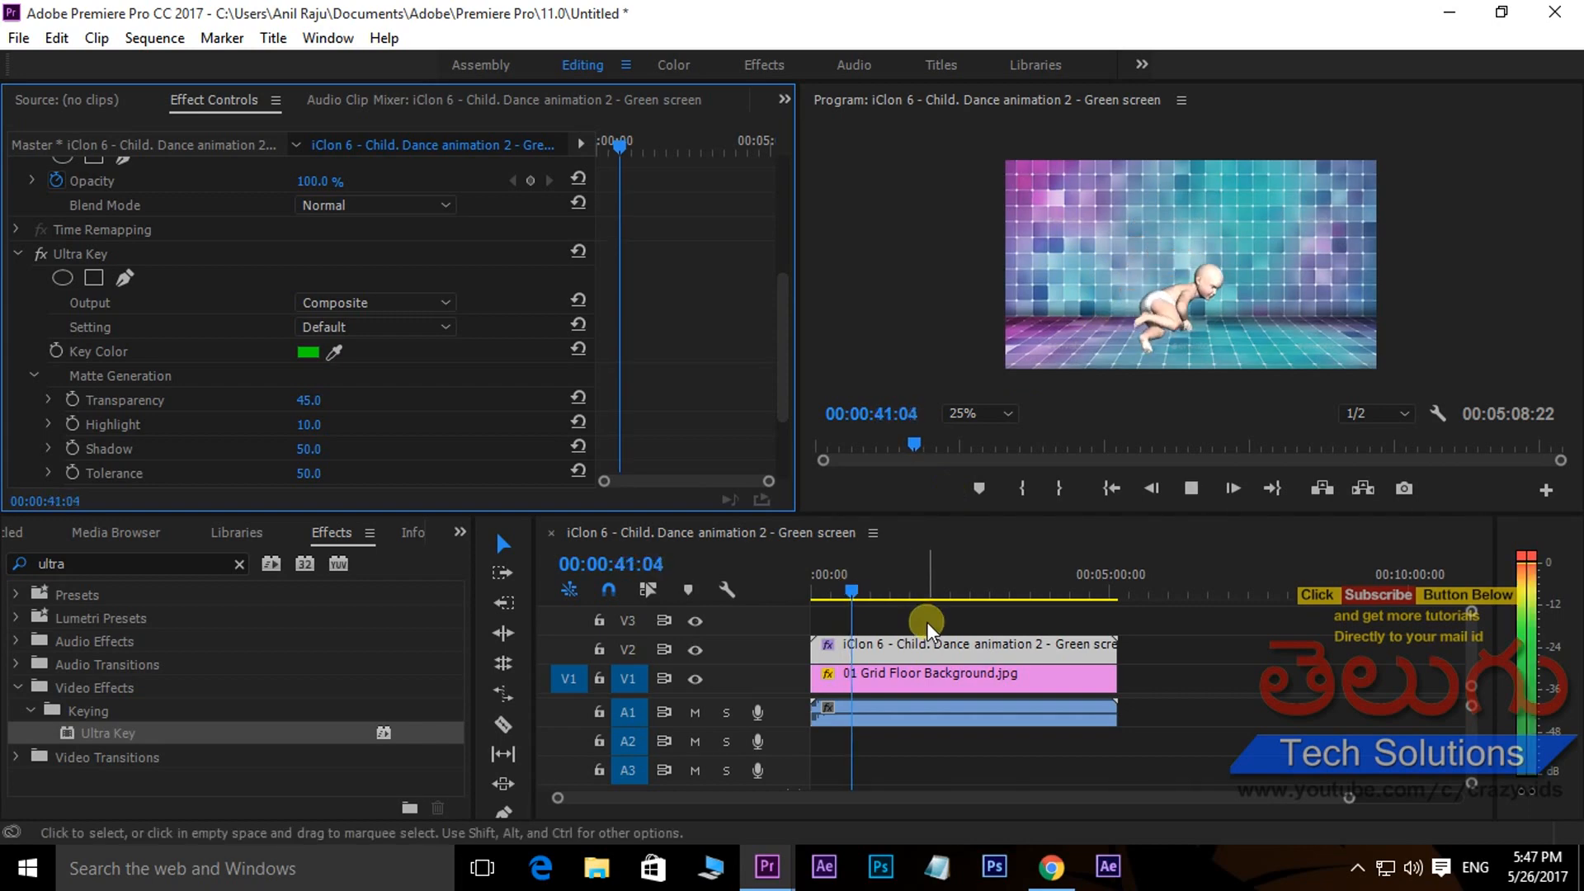
pyautogui.press('space')
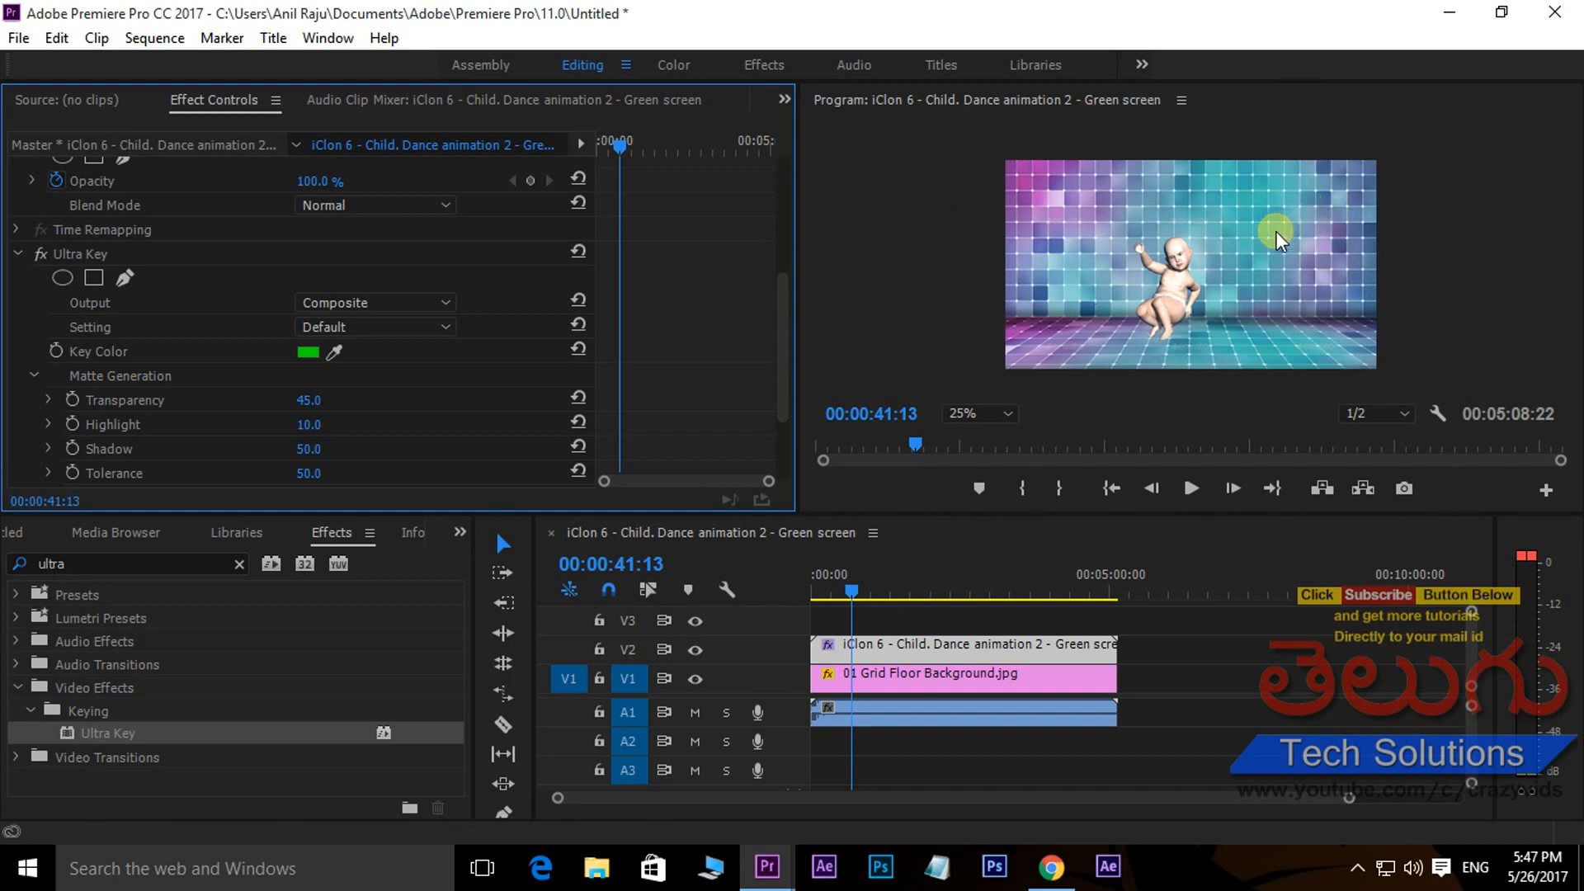
pyautogui.press('`')
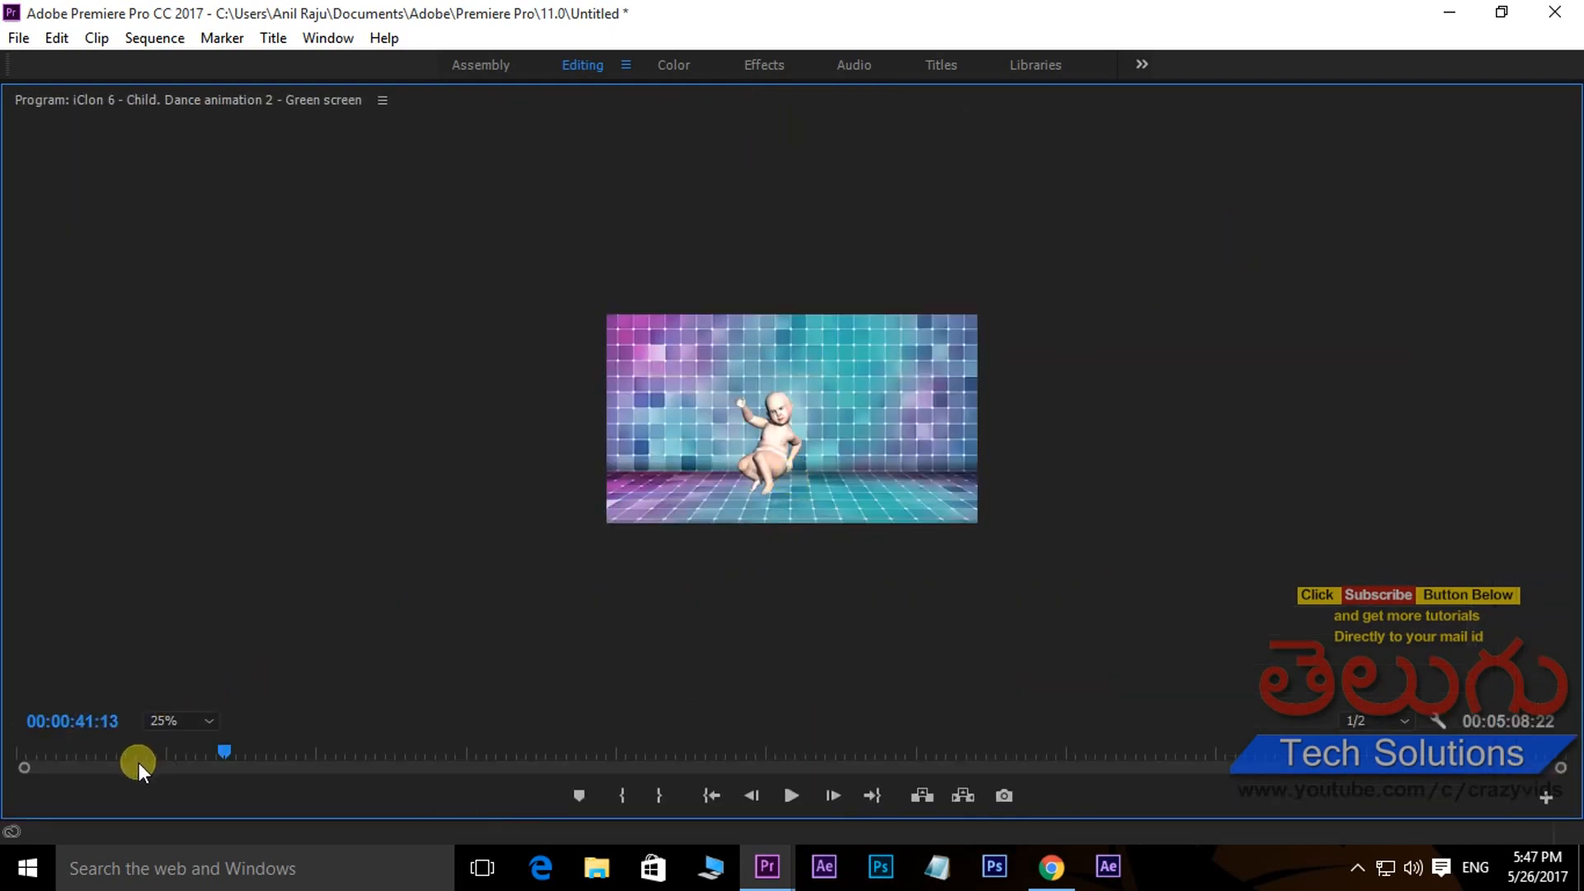
pyautogui.click(201, 721)
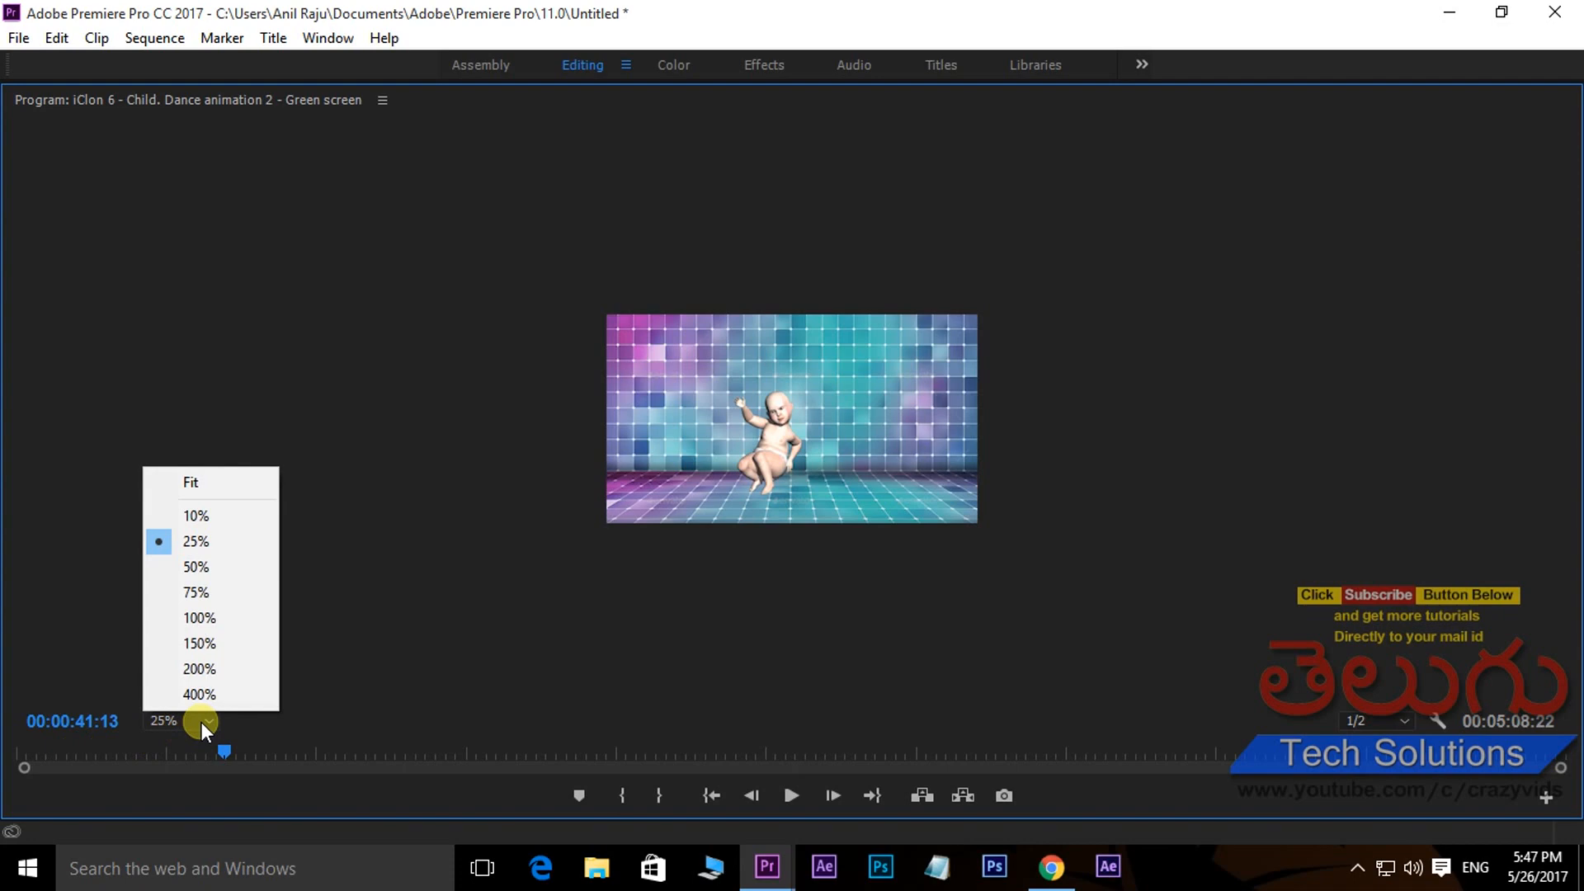
pyautogui.click(194, 570)
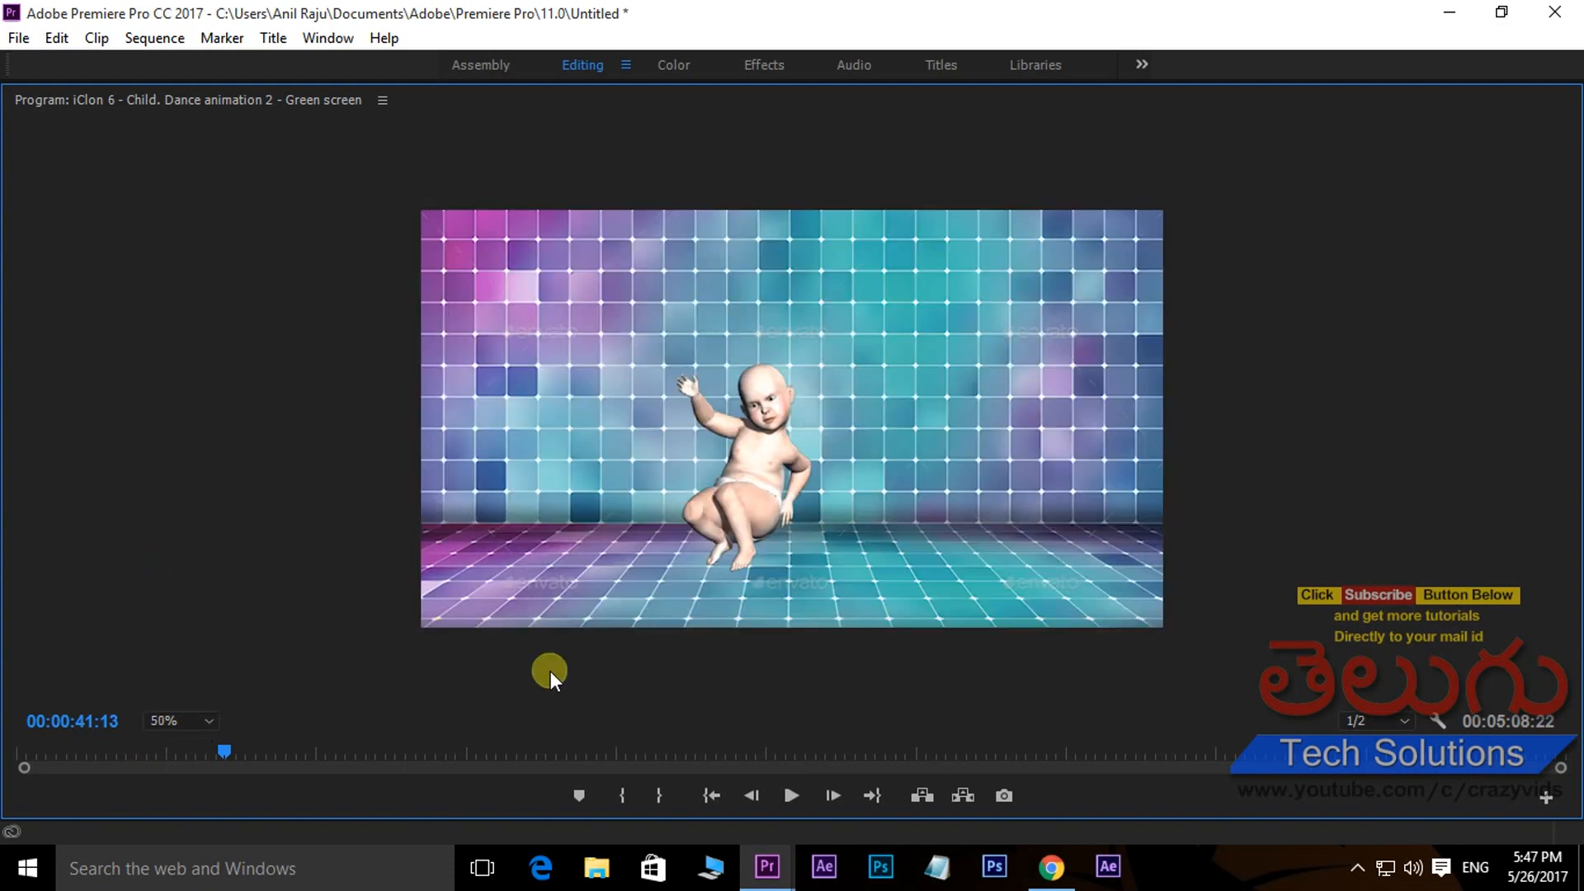
# - Play the composite in the enlarged monitor, restore the panel layout, and stop playback
pyautogui.click(790, 796)
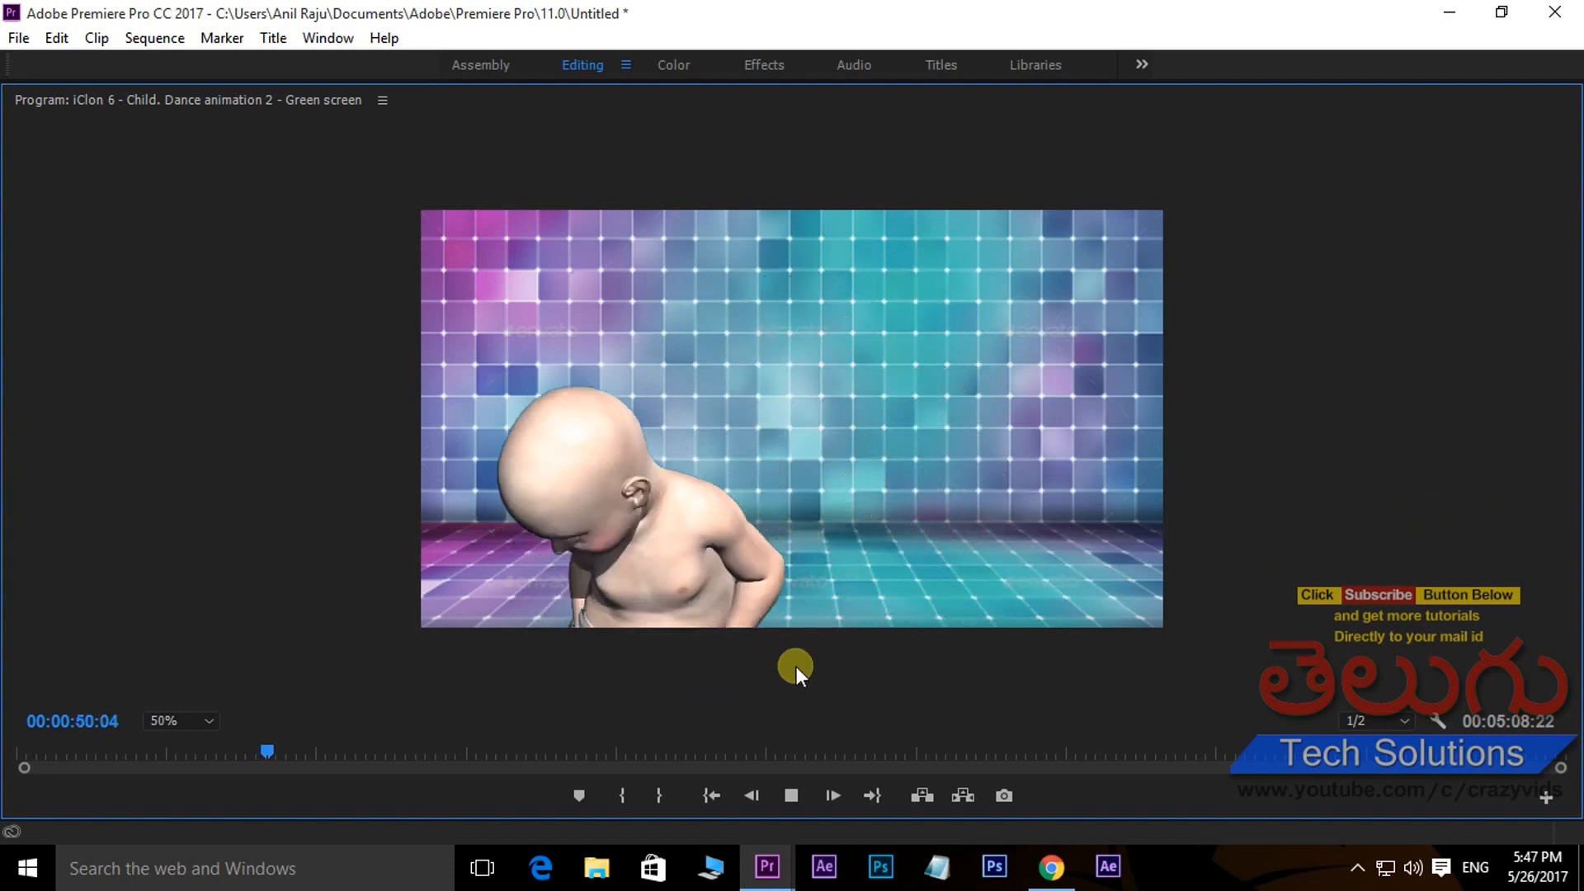
pyautogui.press('`')
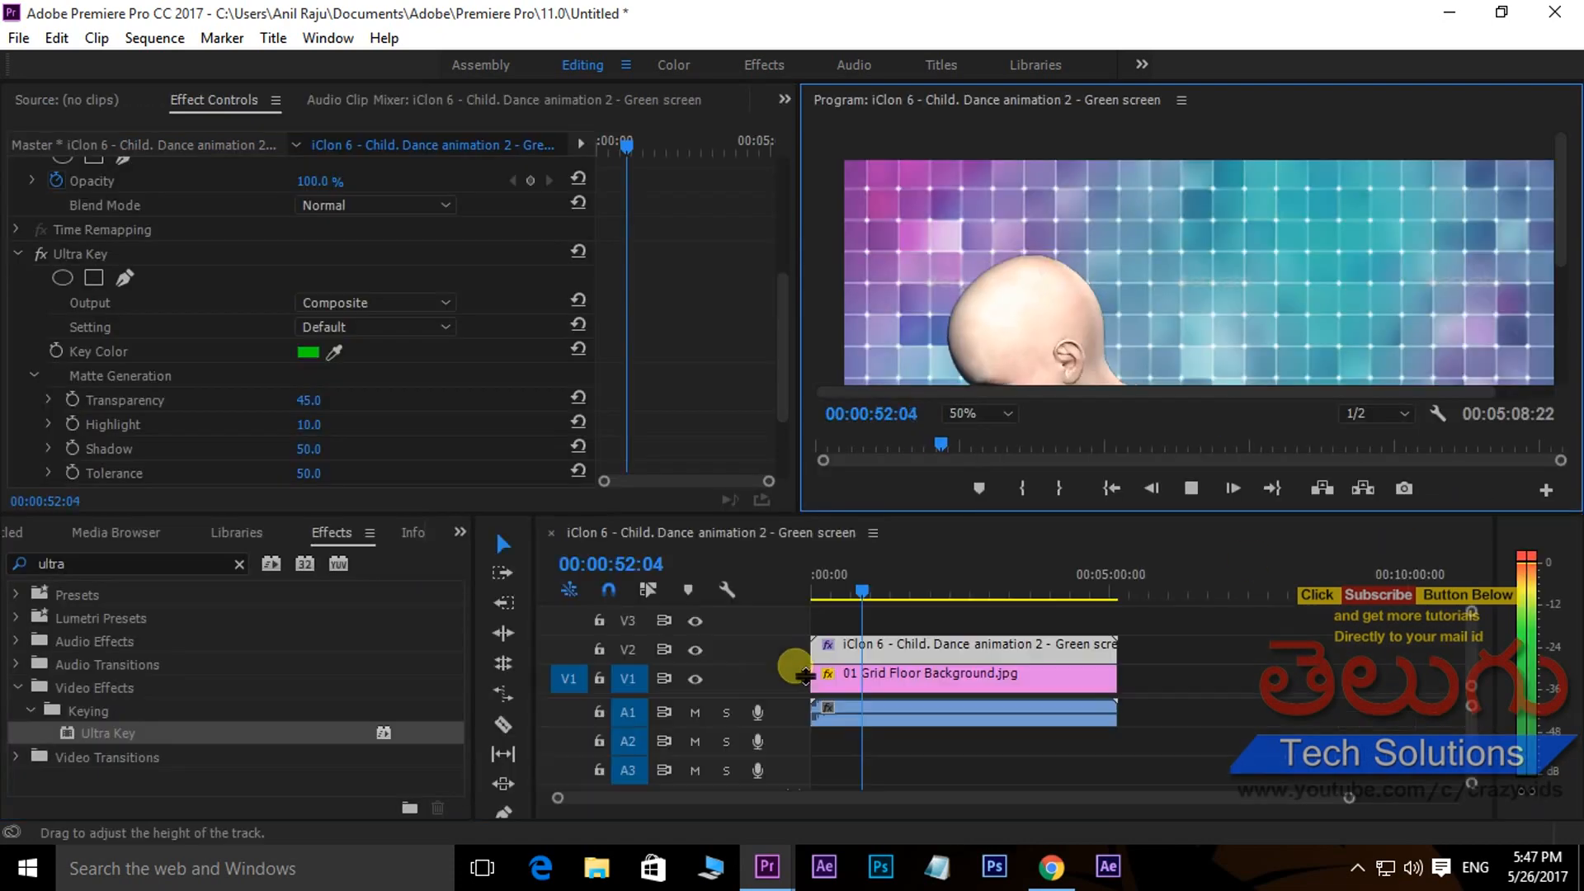
pyautogui.click(1198, 494)
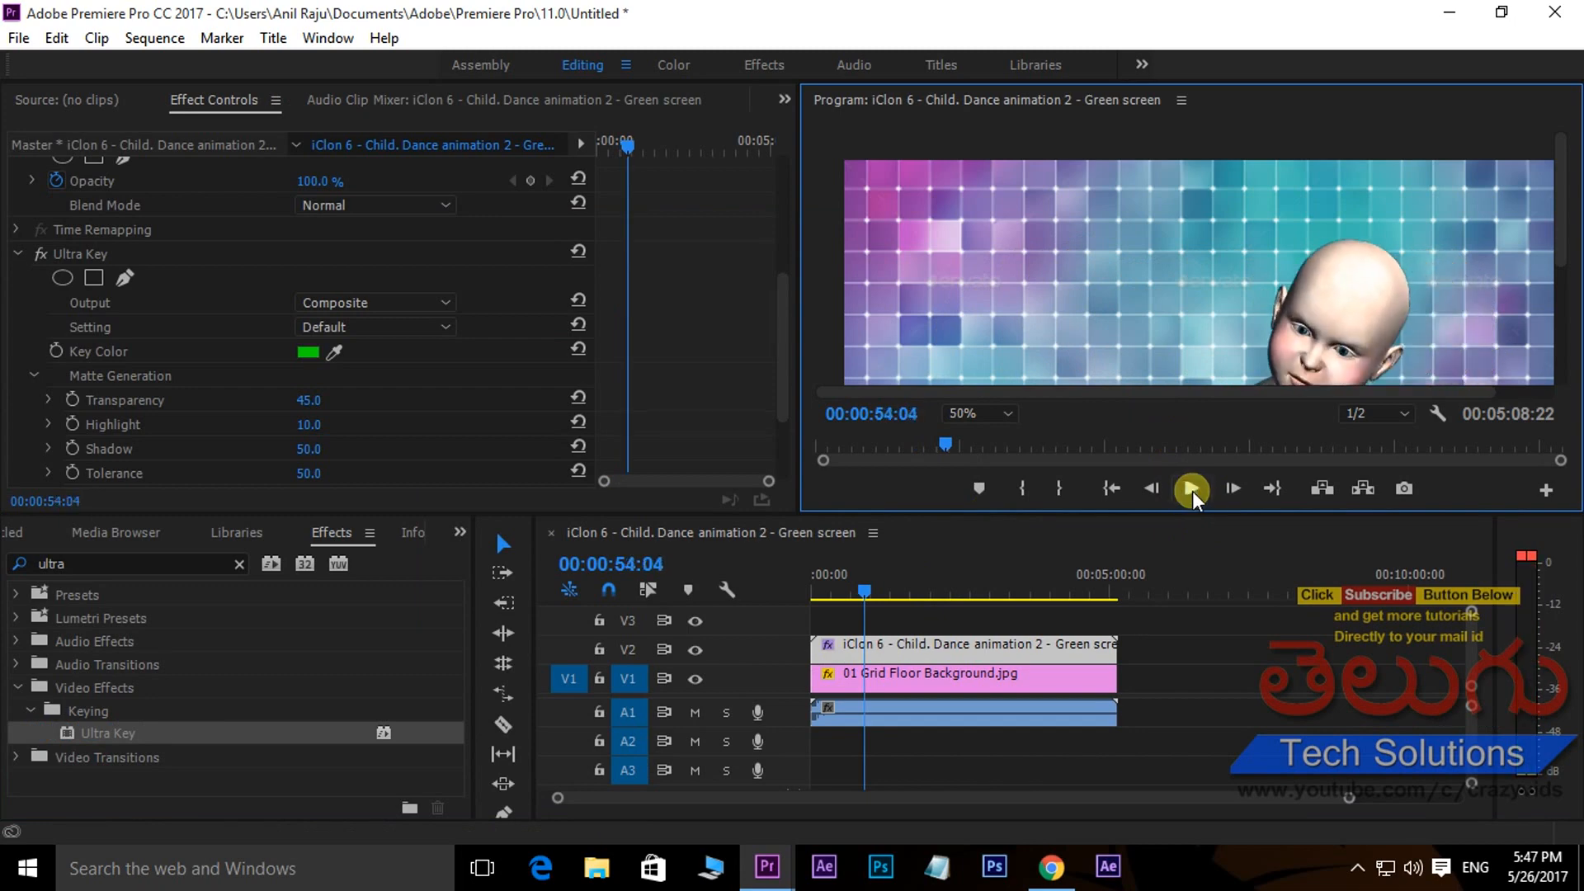